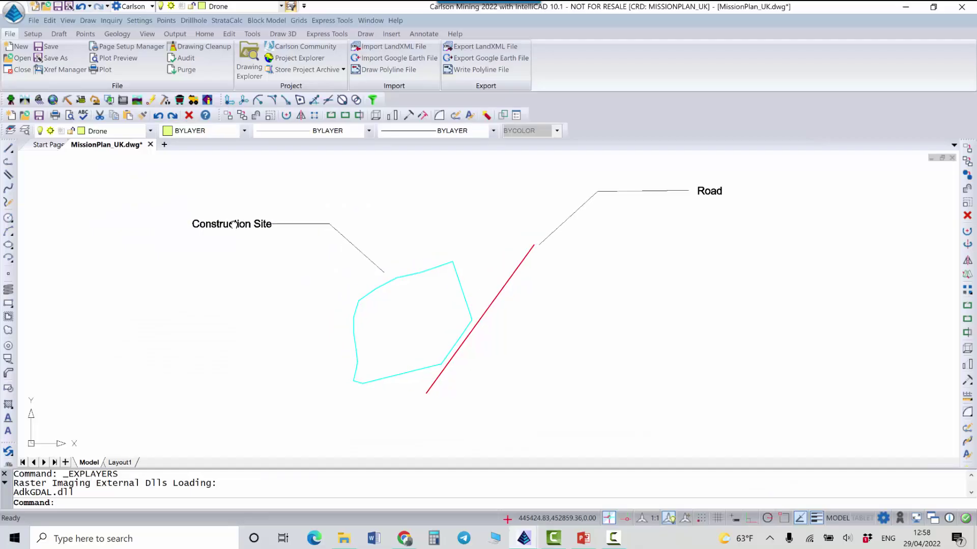
Pan to the site and road, briefly selecting then deselecting the construction site boundary
middle_click_drag(361, 218, 401, 247)
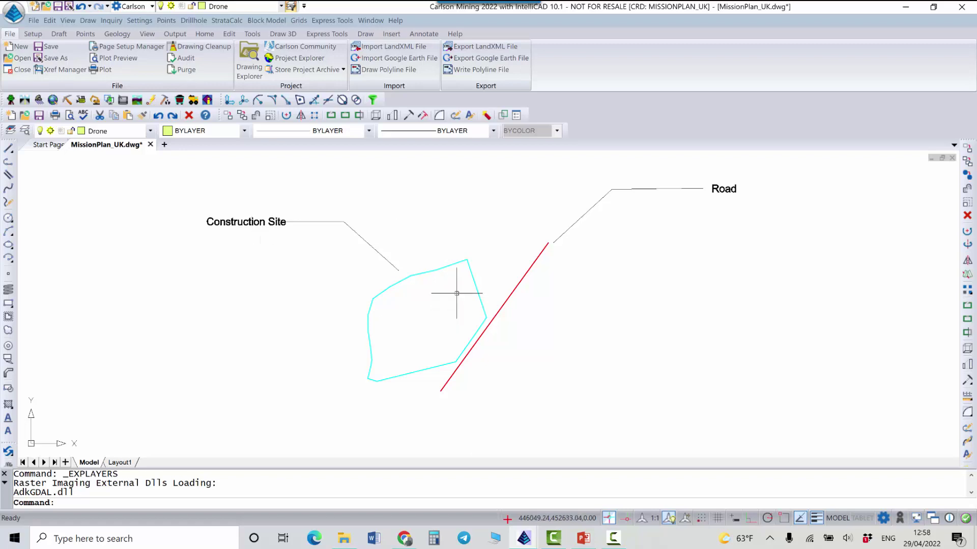
scroll(443, 273, "up", 2)
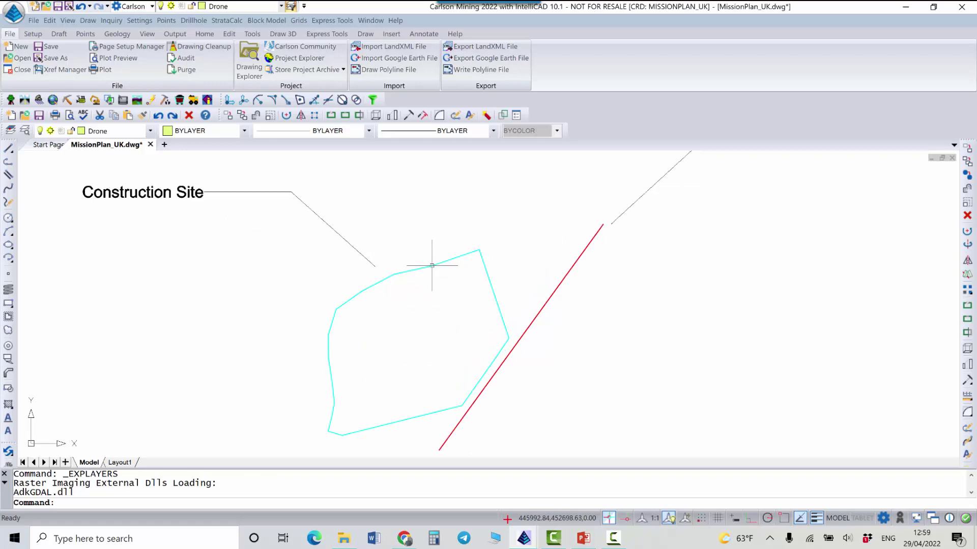
left_click(432, 265)
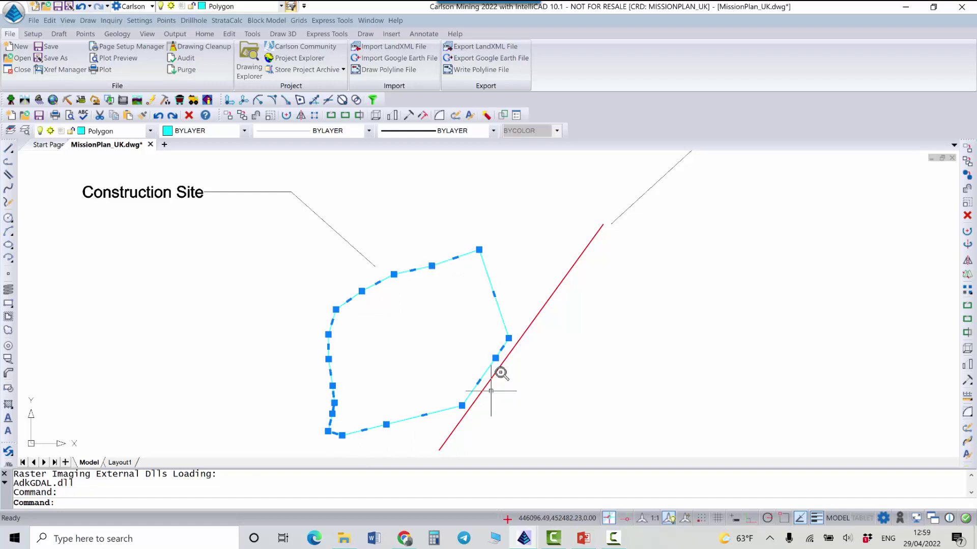
scroll(497, 375, "down", 2)
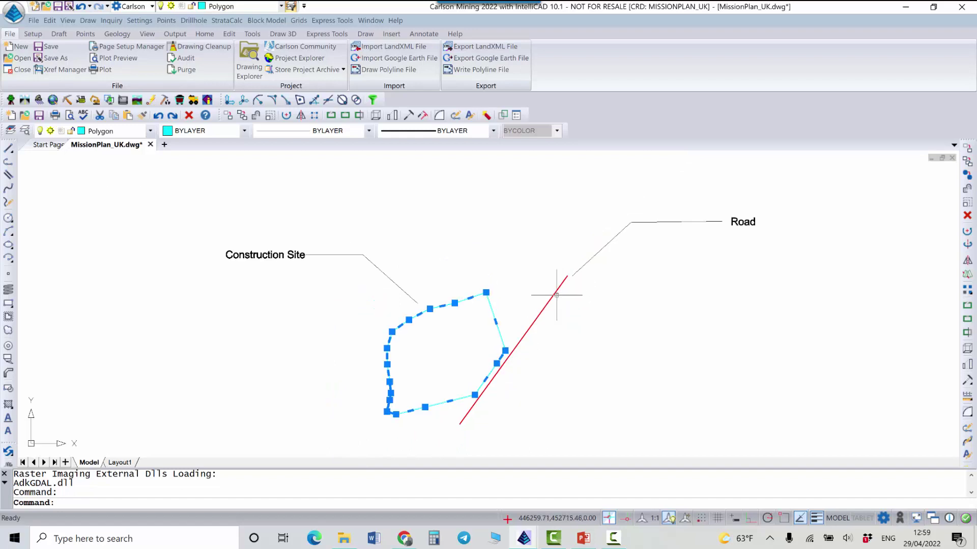
key("Escape")
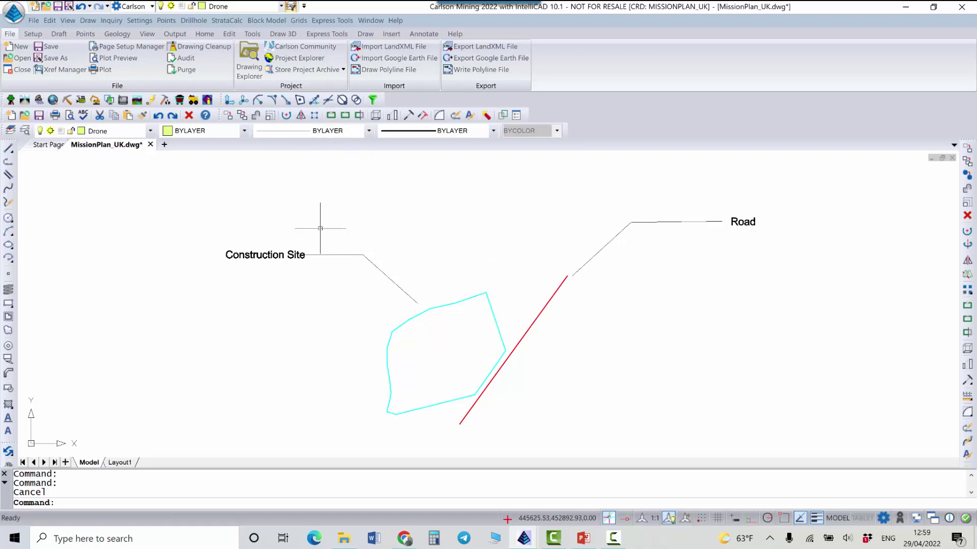
Set the Drawing Setup projection to More Pre-Defined/User-Defined, showing CZECH/Krovak-JTSK-1202(GRID)
middle_click_drag(341, 224, 321, 210)
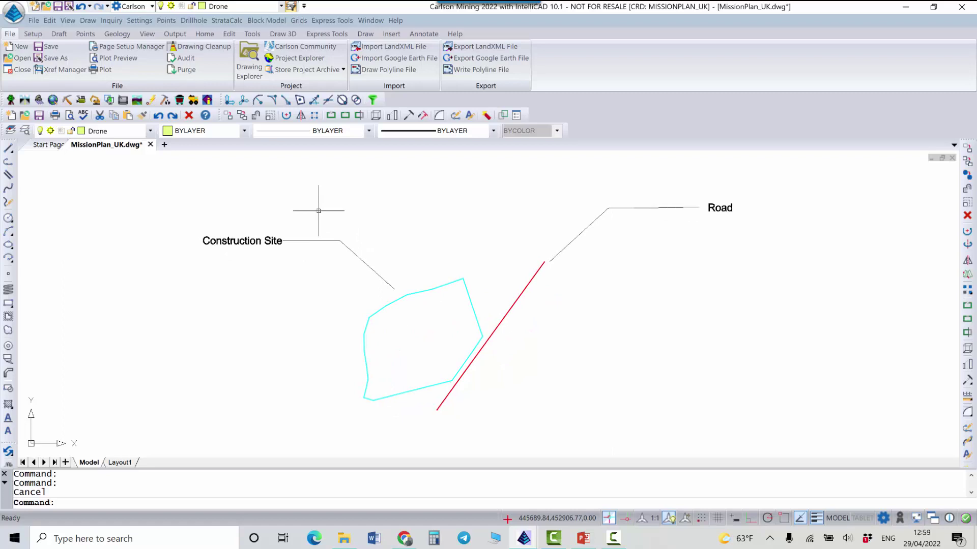
left_click(138, 20)
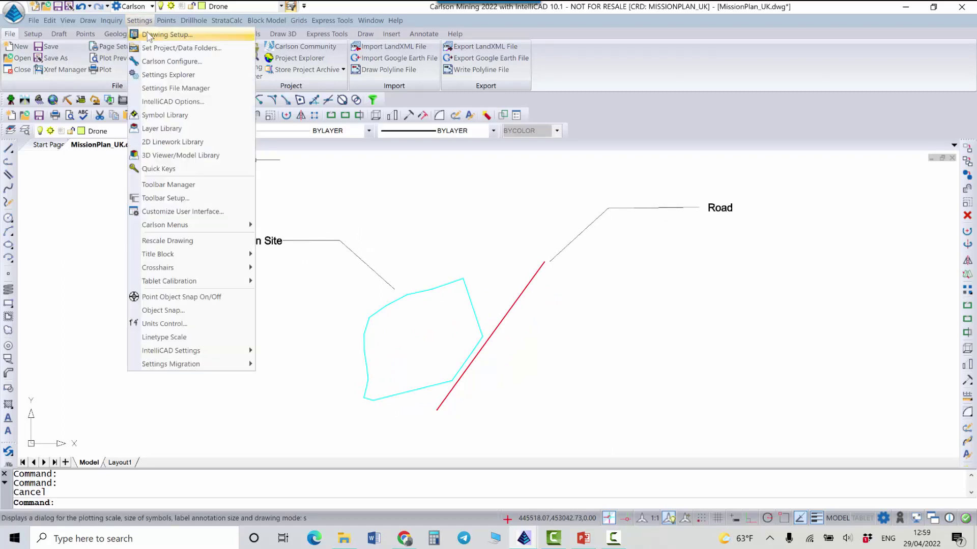
left_click(173, 37)
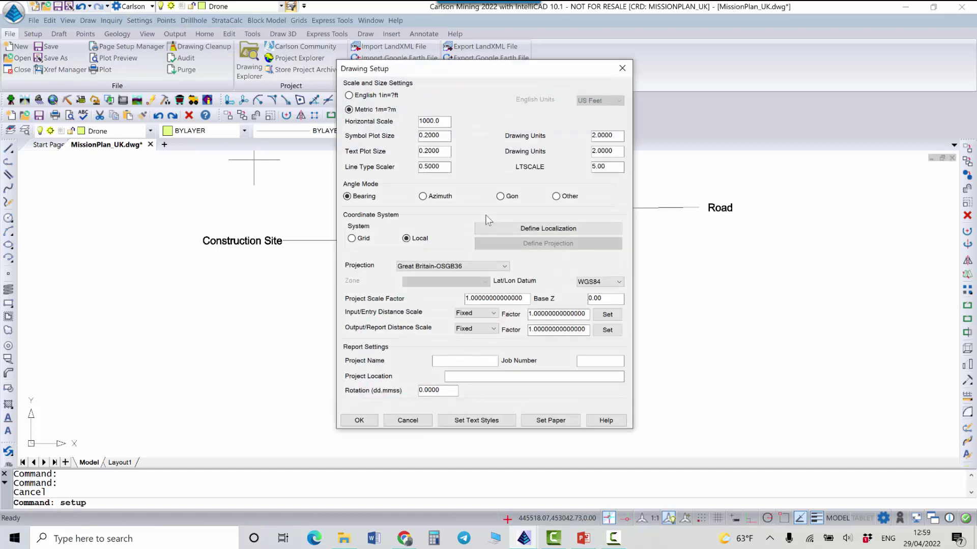
left_click_drag(526, 66, 545, 59)
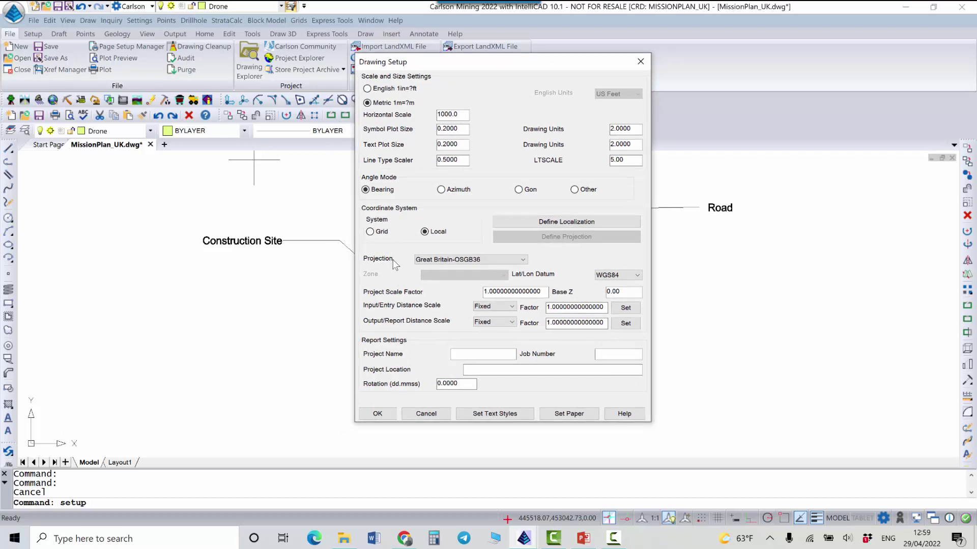
left_click(480, 259)
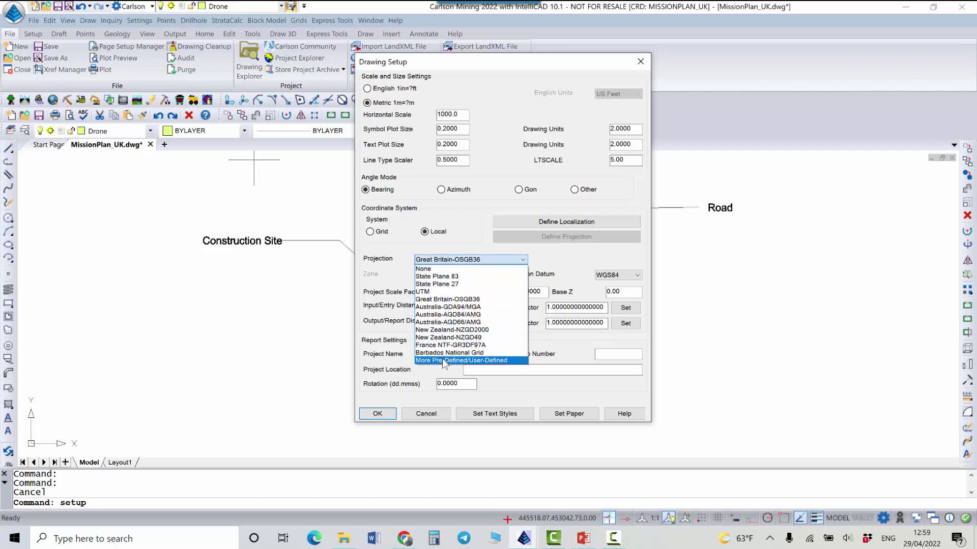
left_click(444, 361)
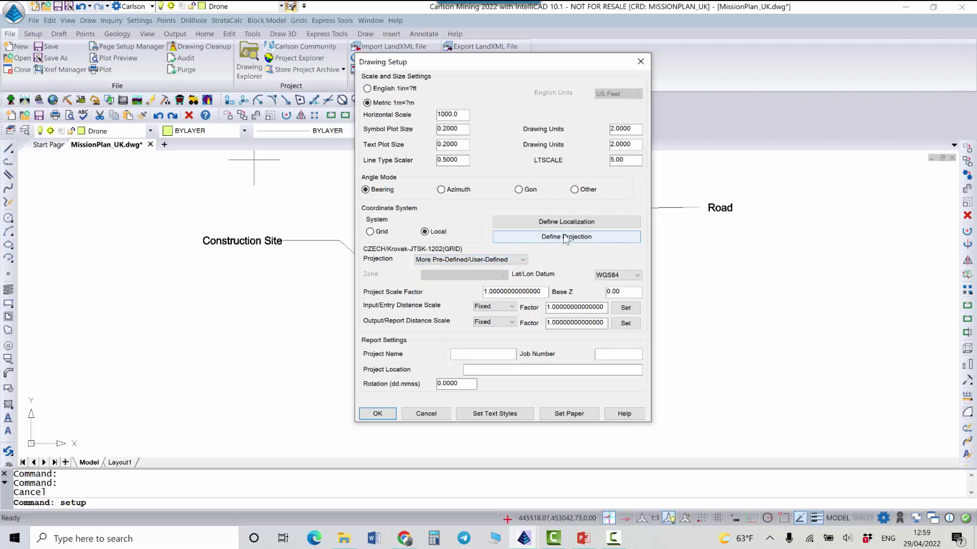
Browse POLAND's pre-defined projection zones from Define Projection, closing without adding one
left_click(560, 238)
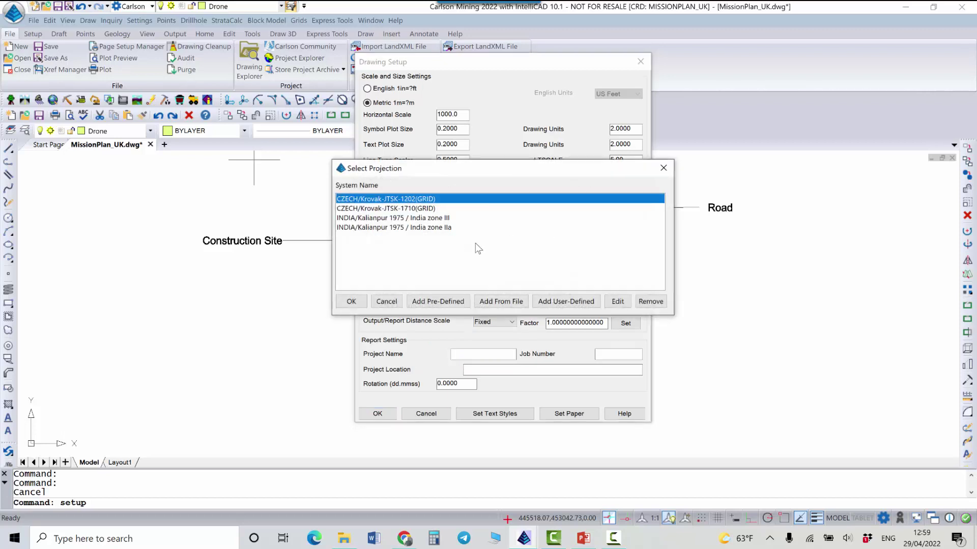
left_click(433, 304)
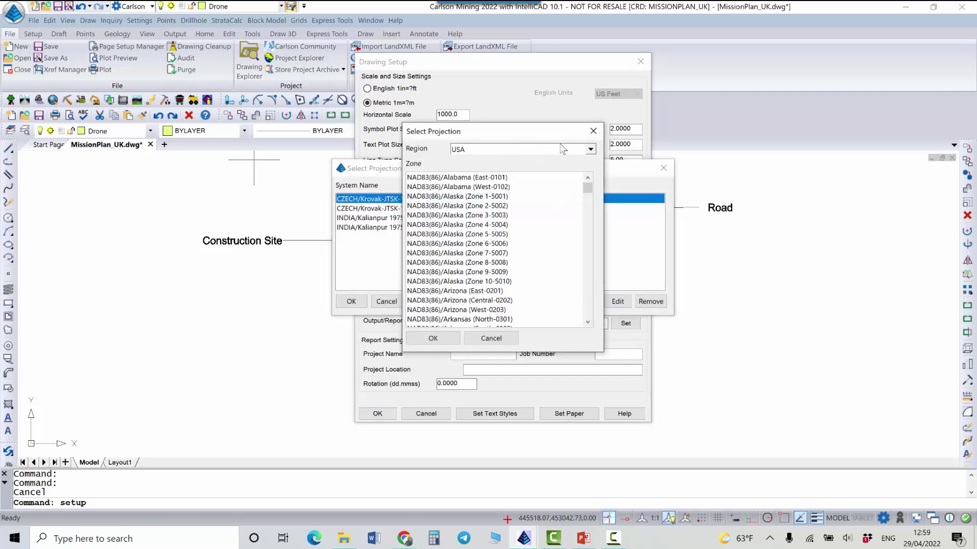
left_click(562, 149)
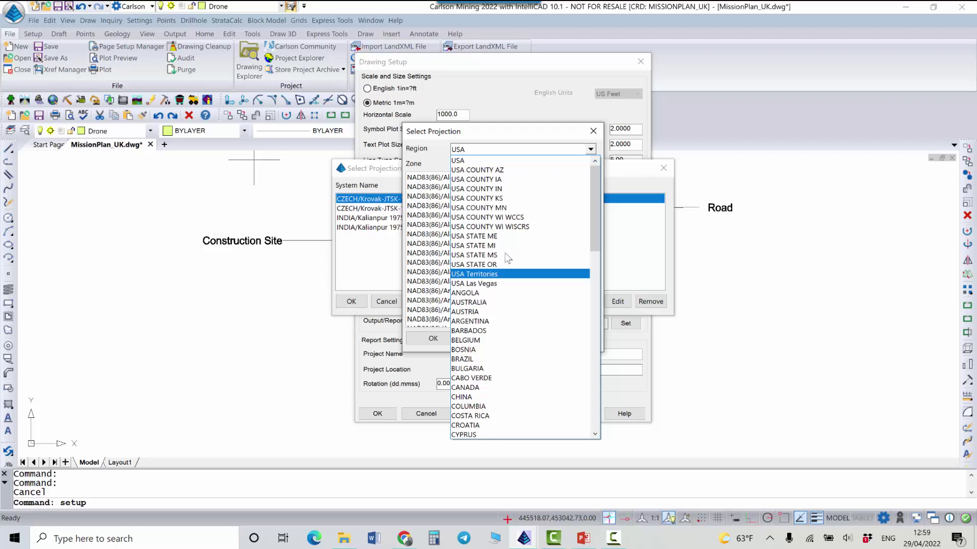
scroll(505, 285, "down", 7)
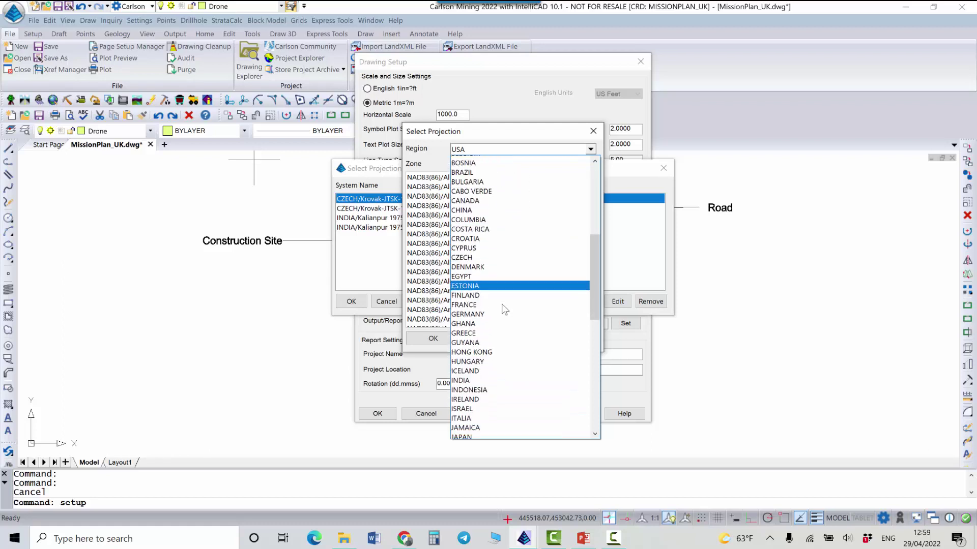
scroll(505, 309, "down", 12)
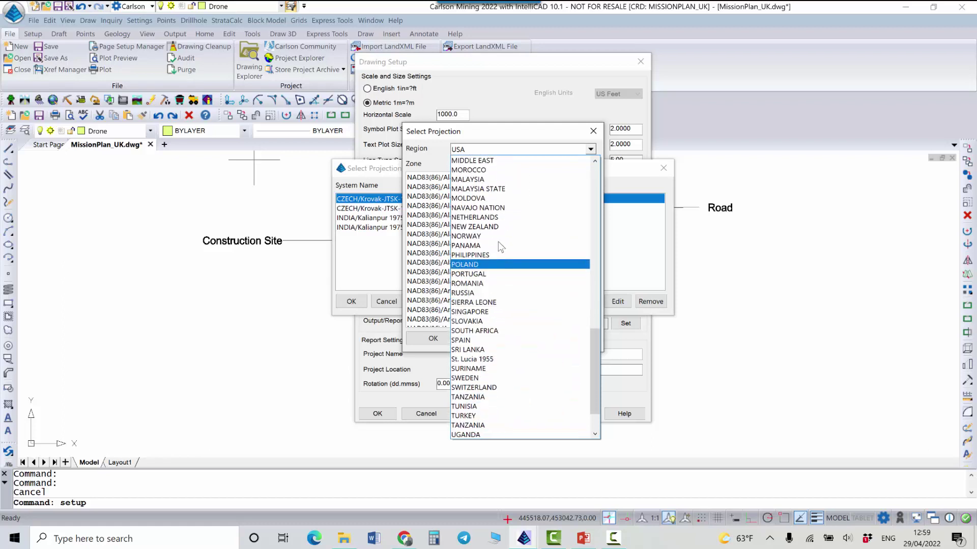
left_click(488, 265)
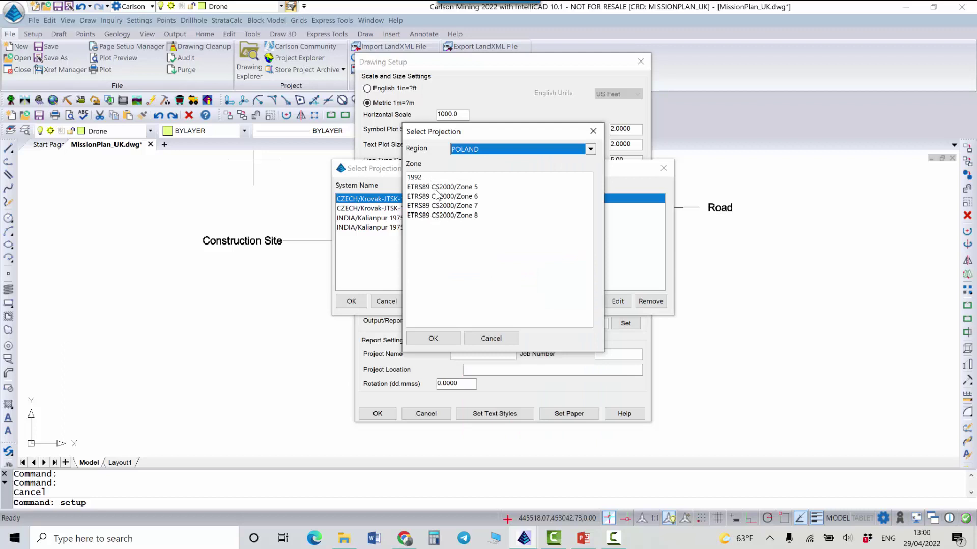
left_click(524, 148)
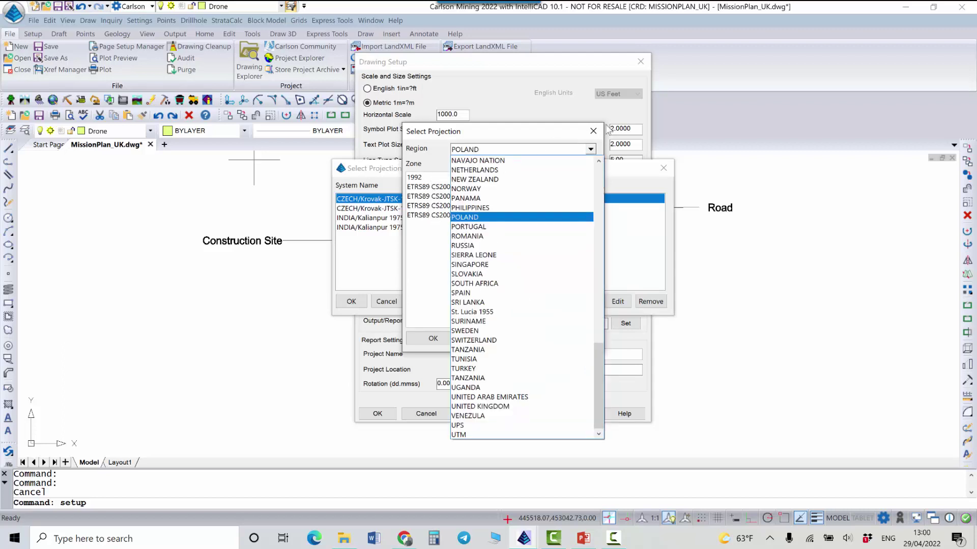
left_click(594, 135)
left_click(594, 131)
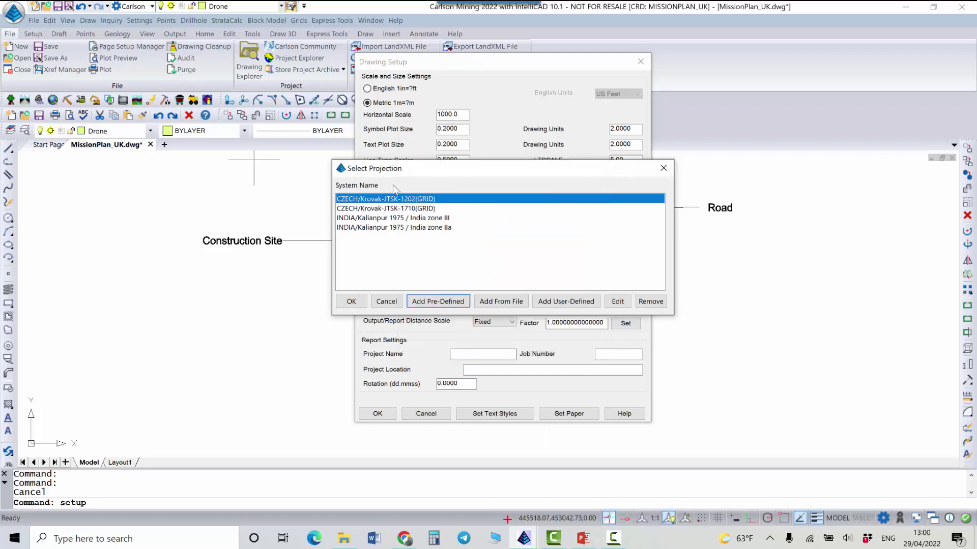
left_click_drag(413, 170, 570, 104)
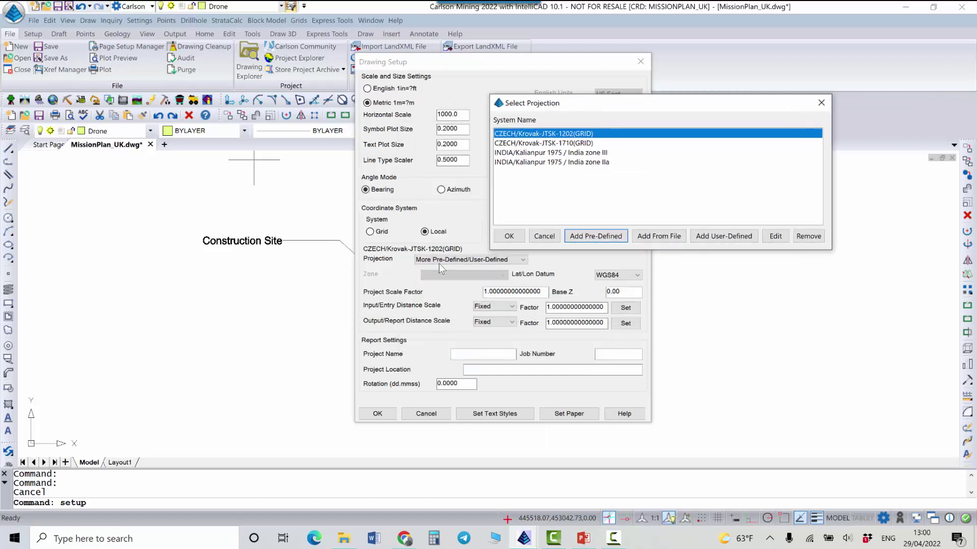
left_click_drag(491, 108, 353, 122)
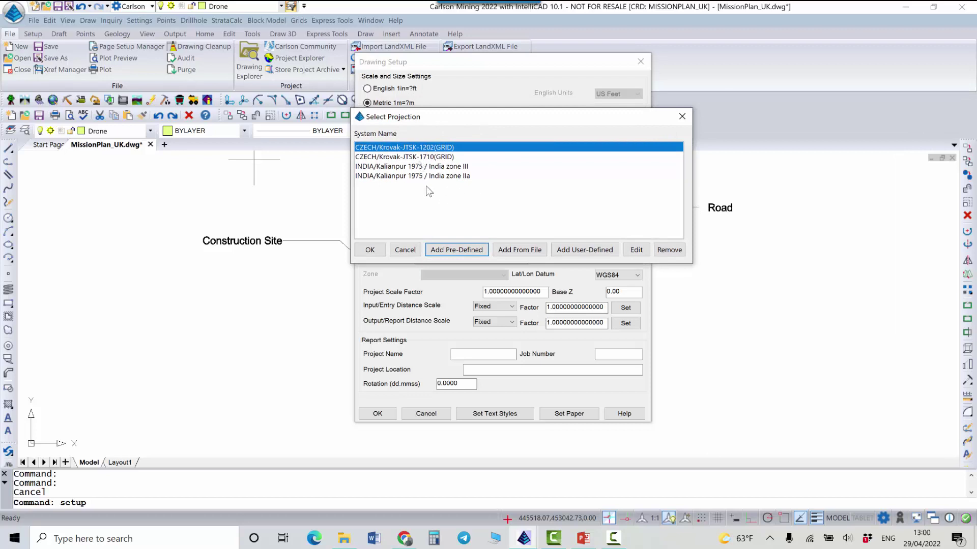
mouse_move(469, 118)
left_mouse_down()
mouse_move(499, 120)
mouse_move(480, 131)
left_mouse_up()
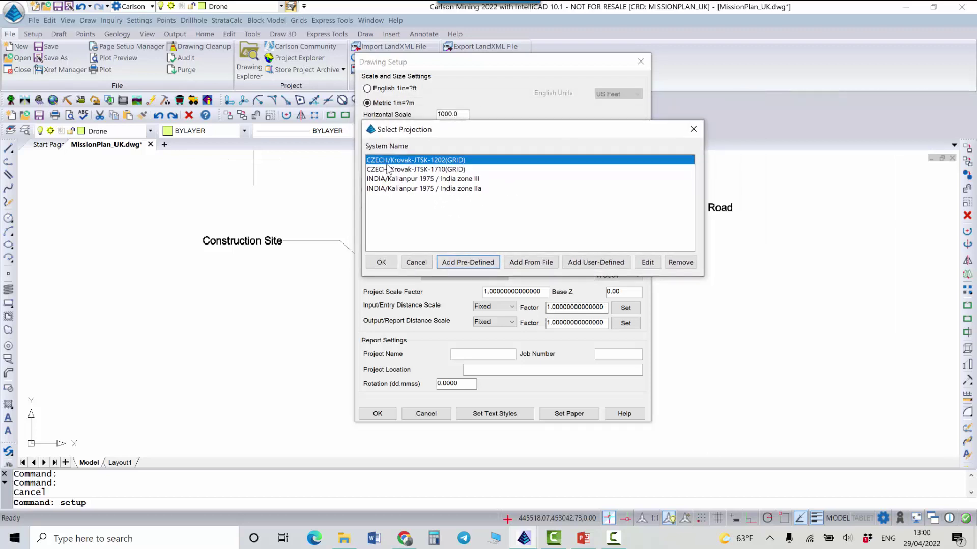
left_click(539, 269)
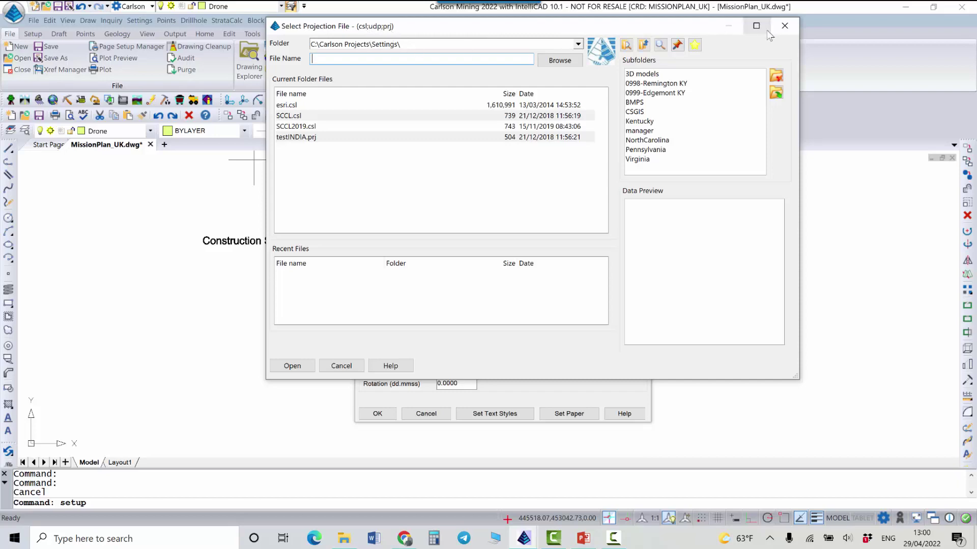
left_click(784, 27)
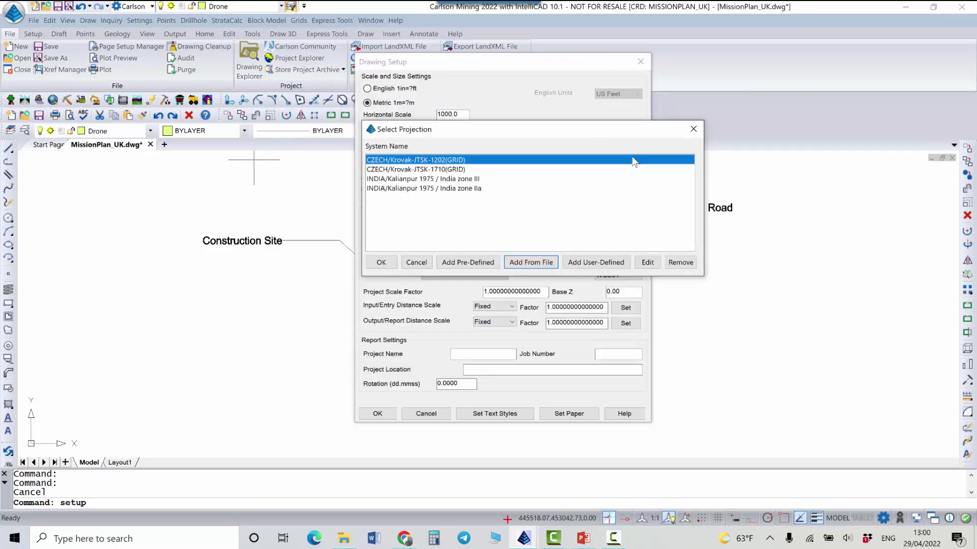
Cancel an empty user-defined projection, then view the Krovak-JTSK-1202 parameters without saving
left_click(597, 265)
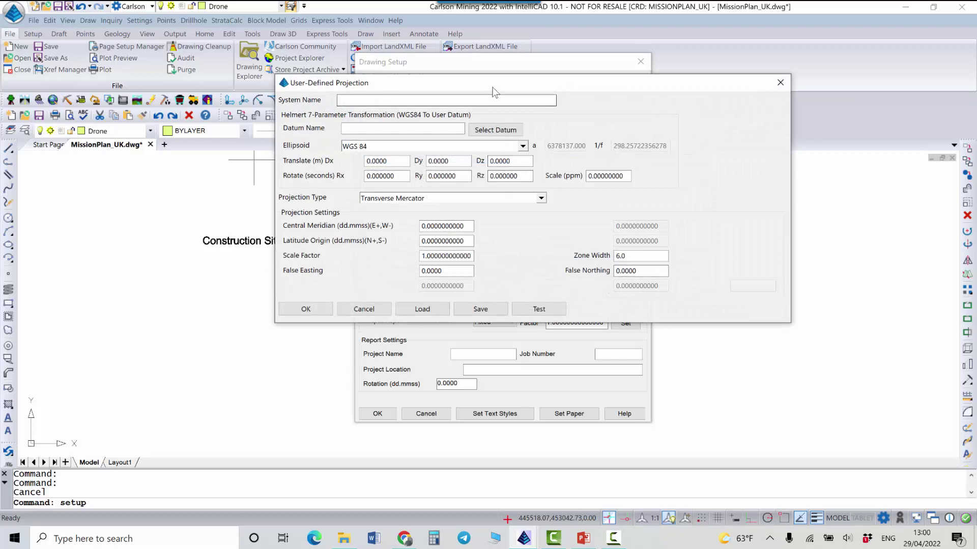
left_click_drag(492, 83, 481, 78)
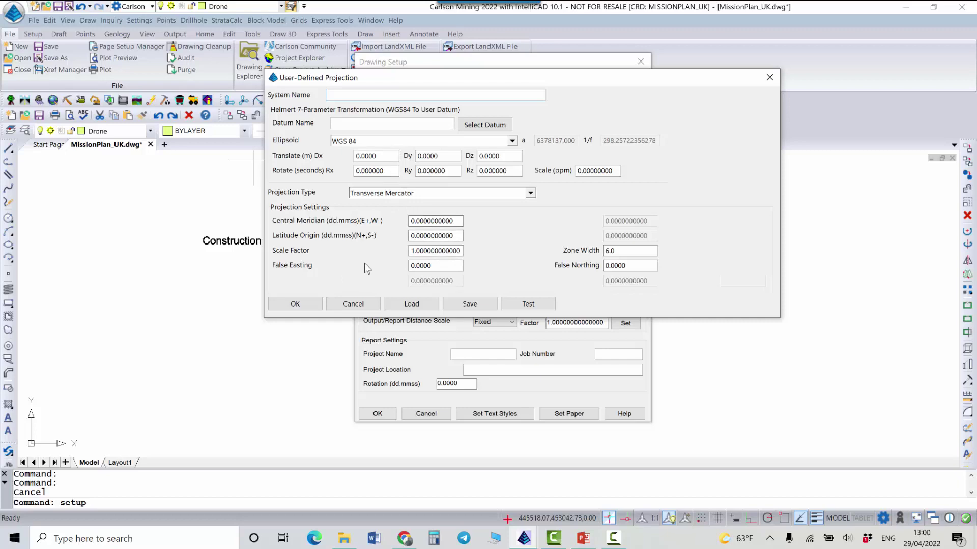
left_click(355, 305)
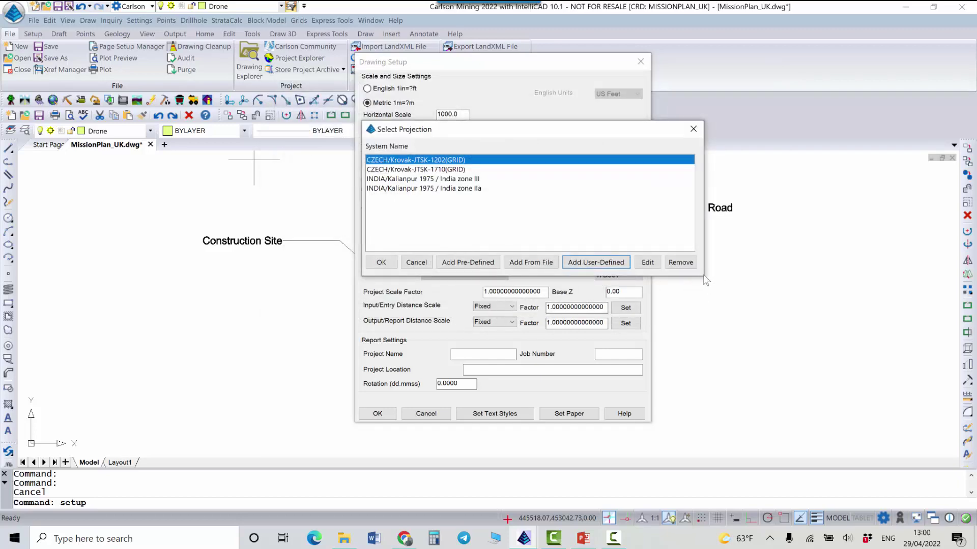
left_click(648, 263)
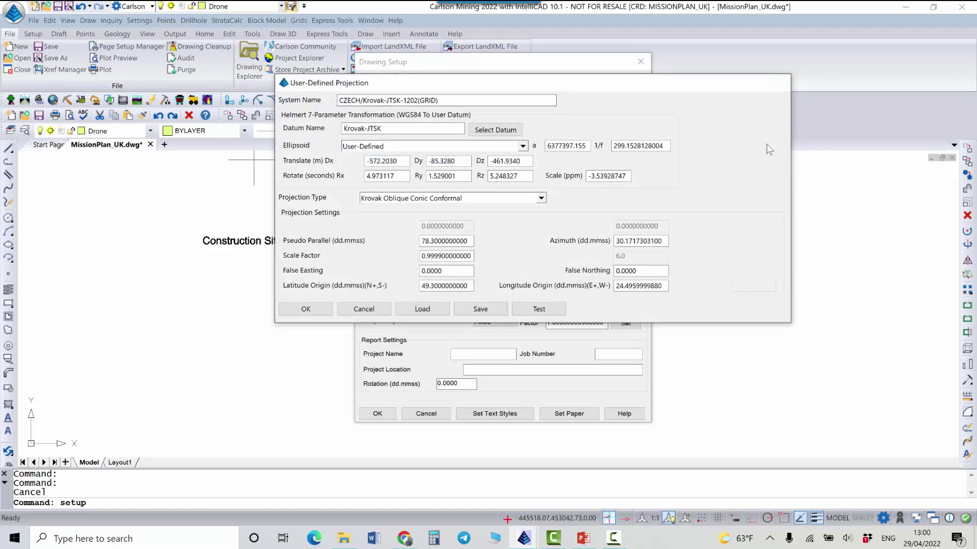
key("Escape")
Switch the projection back to Great Britain-OSGB36 and accept the Drawing Setup
left_click(693, 129)
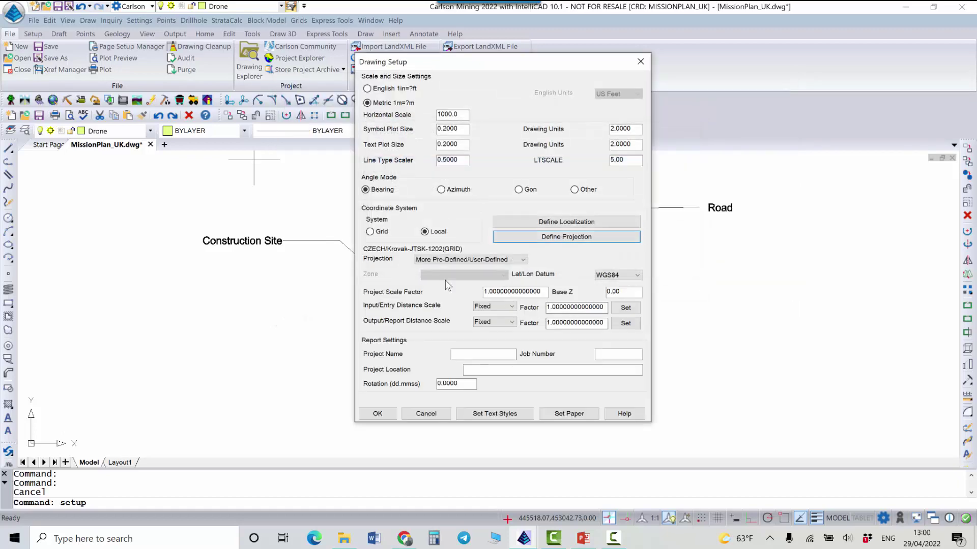
left_click(478, 264)
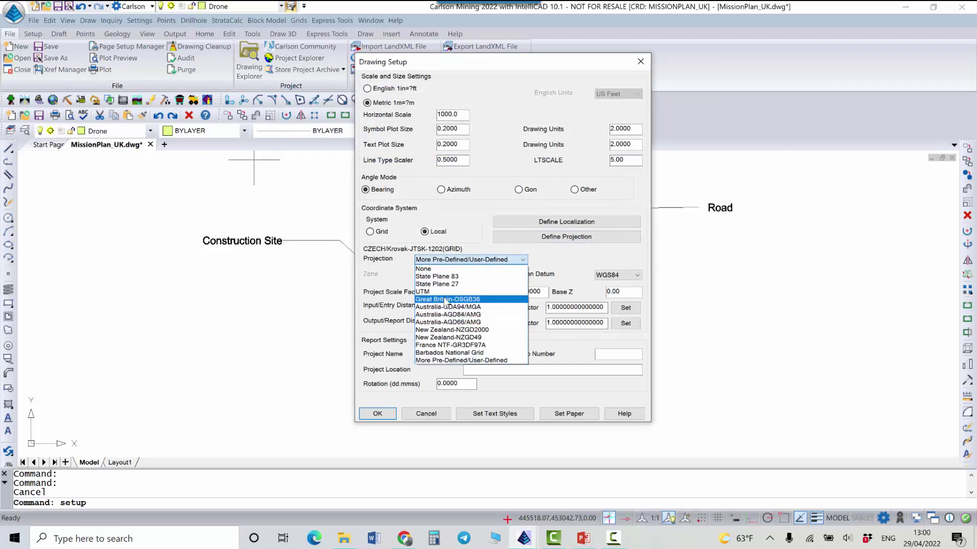
left_click(453, 300)
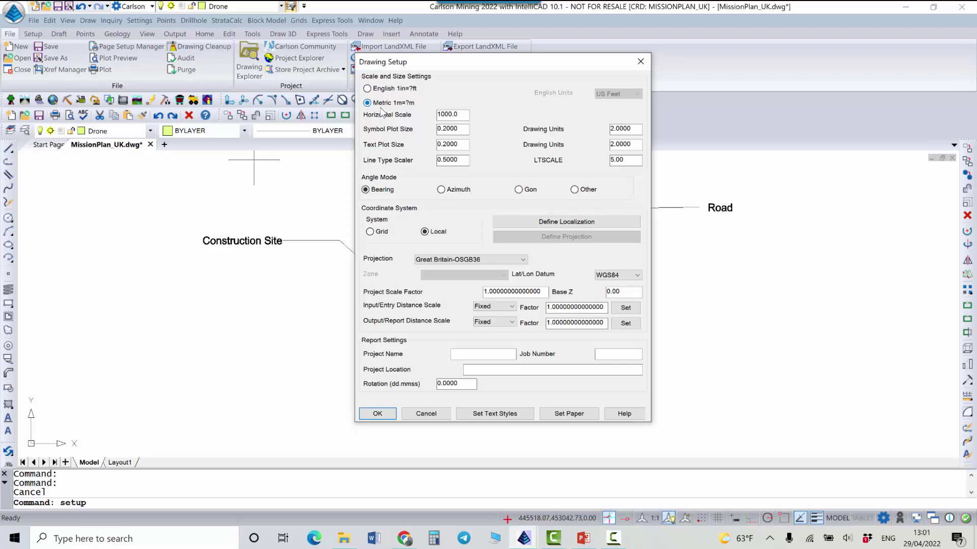
left_click(377, 414)
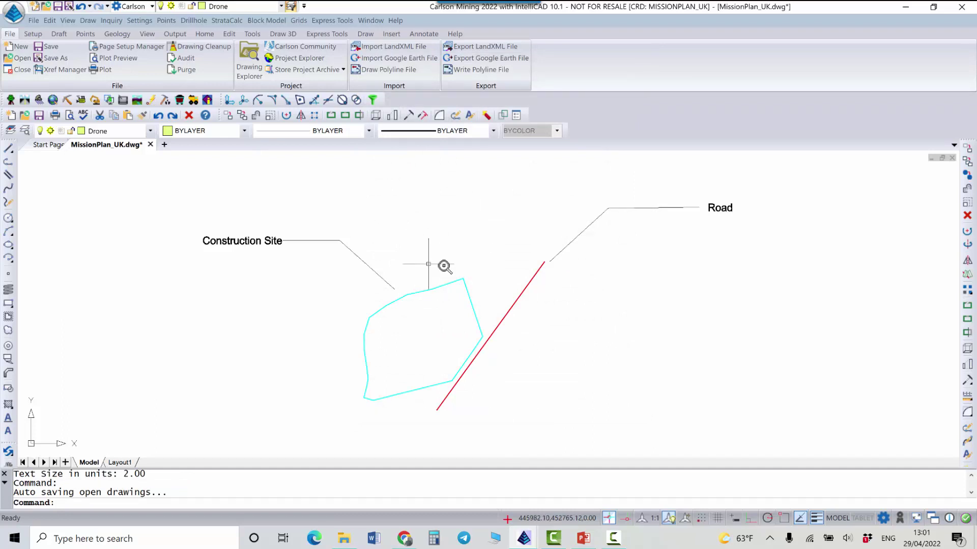
Recentre the view on the site and road, then load the Carlson GIS module
scroll(442, 266, "down", 2)
middle_click_drag(432, 285, 389, 264)
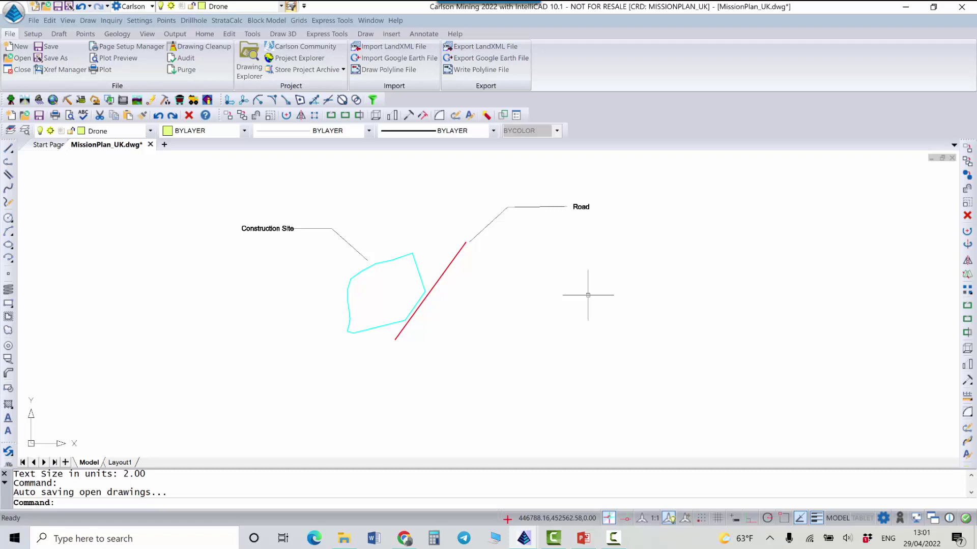
left_click(53, 100)
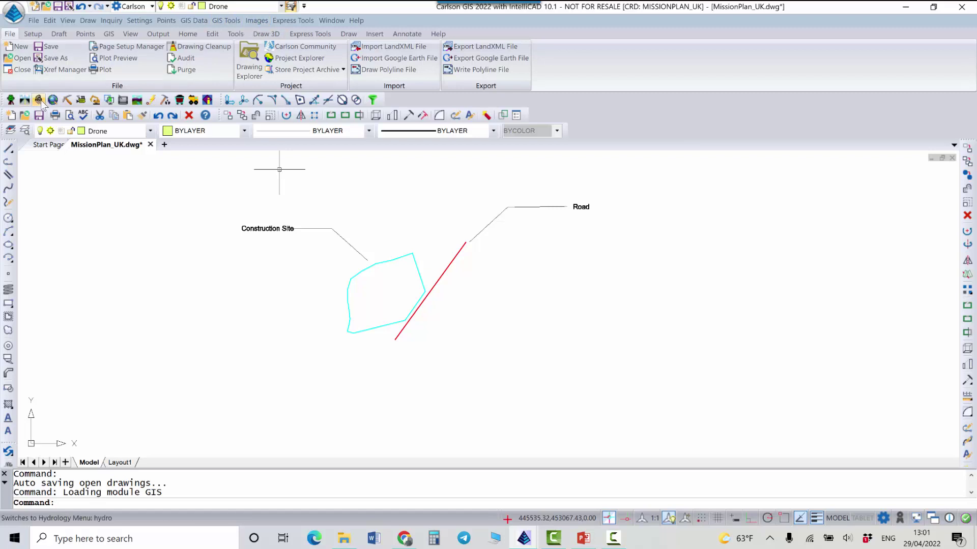
Start a Google Earth image, saving it over the existing MissionPlan_UK.jpg
left_click(260, 22)
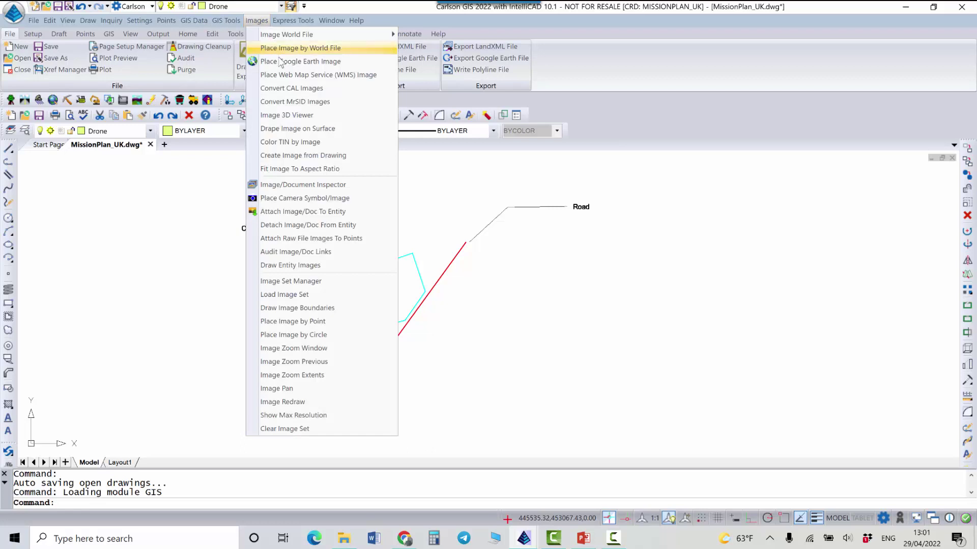
left_click(309, 65)
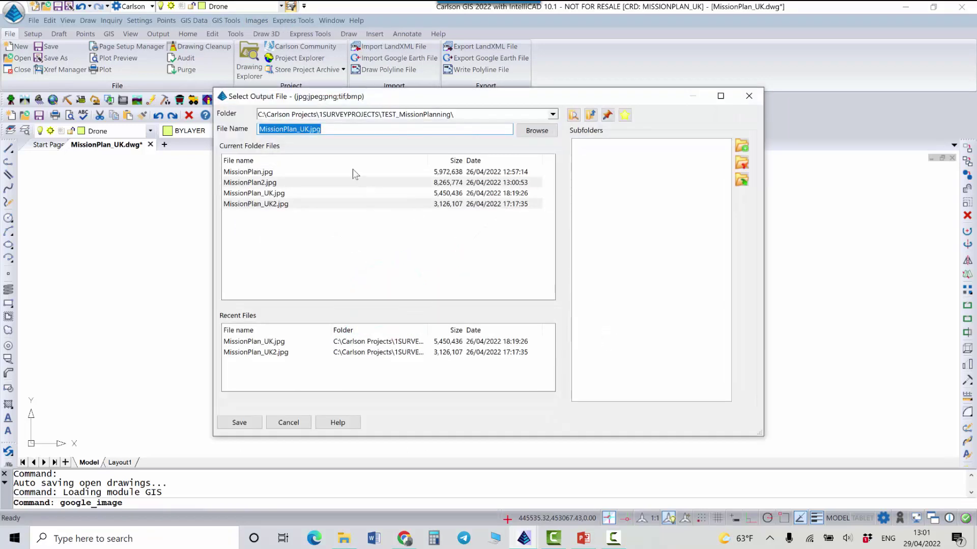
left_click(243, 422)
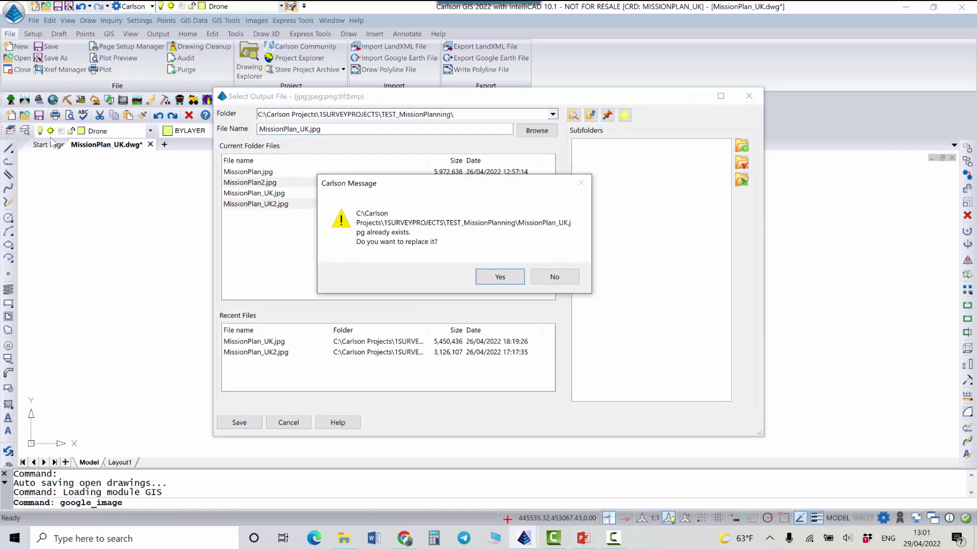
left_click(498, 278)
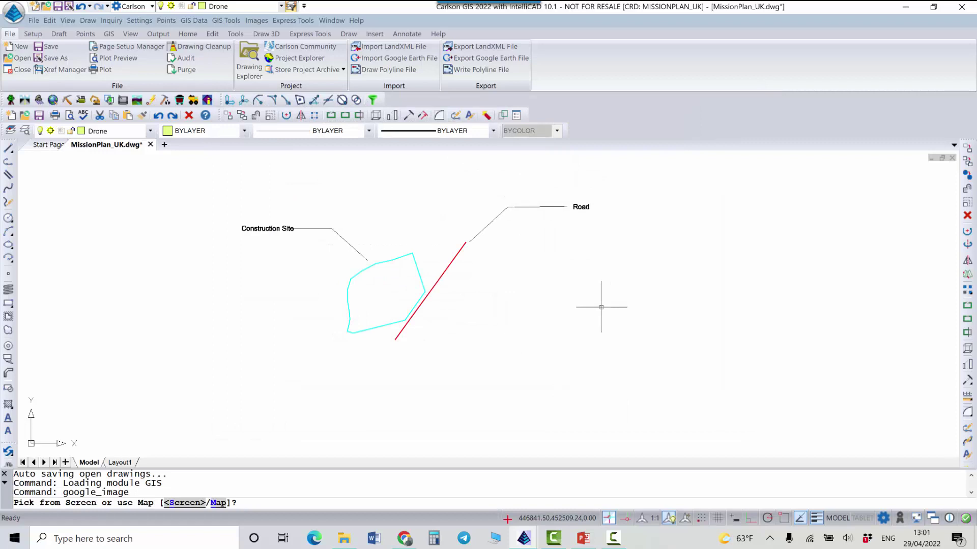
Pick the image area on screen, boxing from lower-left up to near the Road label
type("S")
key("Return")
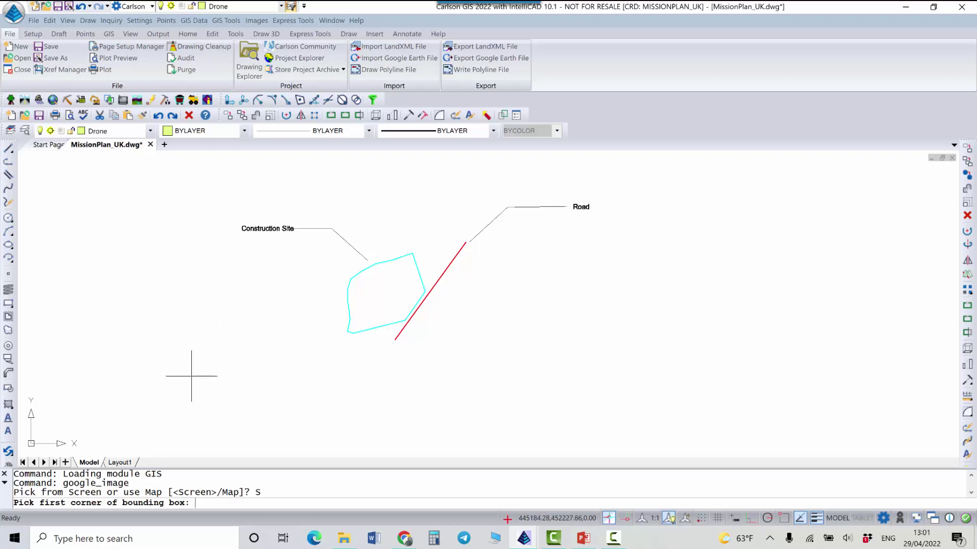
left_click(284, 366)
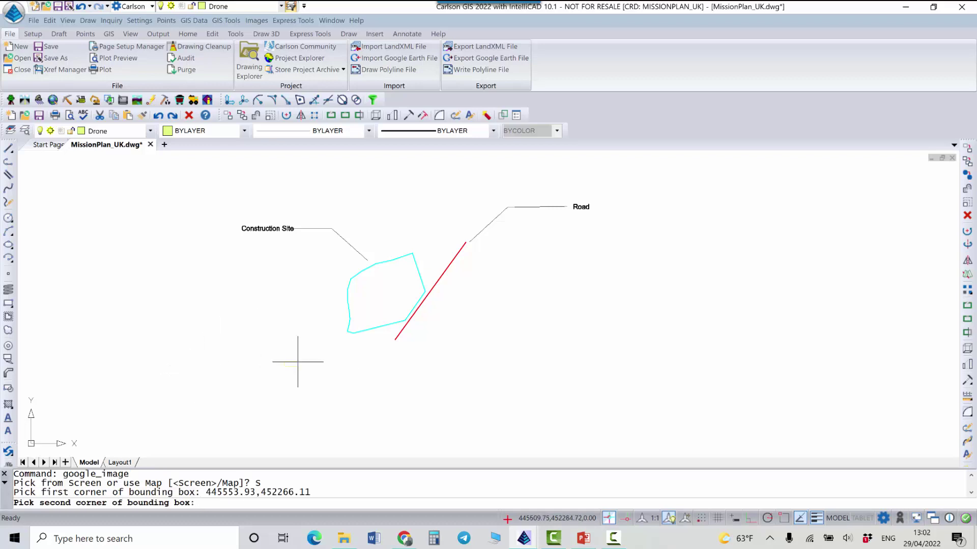
left_click(542, 216)
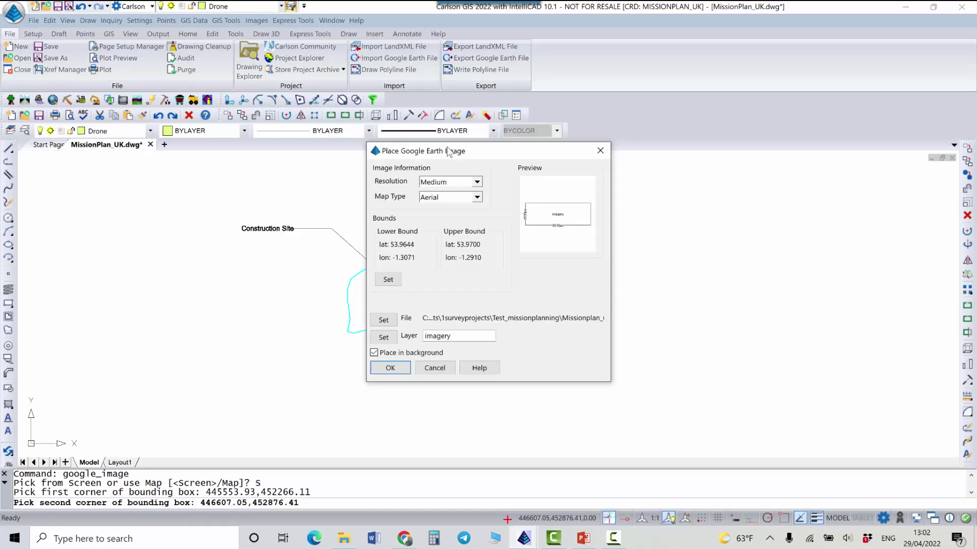
Place the image at Medium resolution, Aerial map type, on the imagery layer
left_click_drag(449, 151, 423, 161)
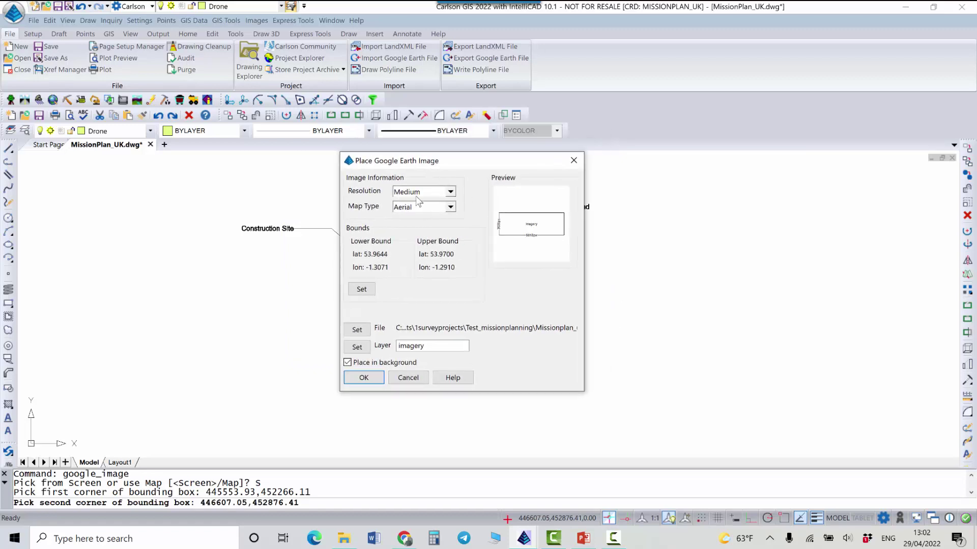
left_click(421, 193)
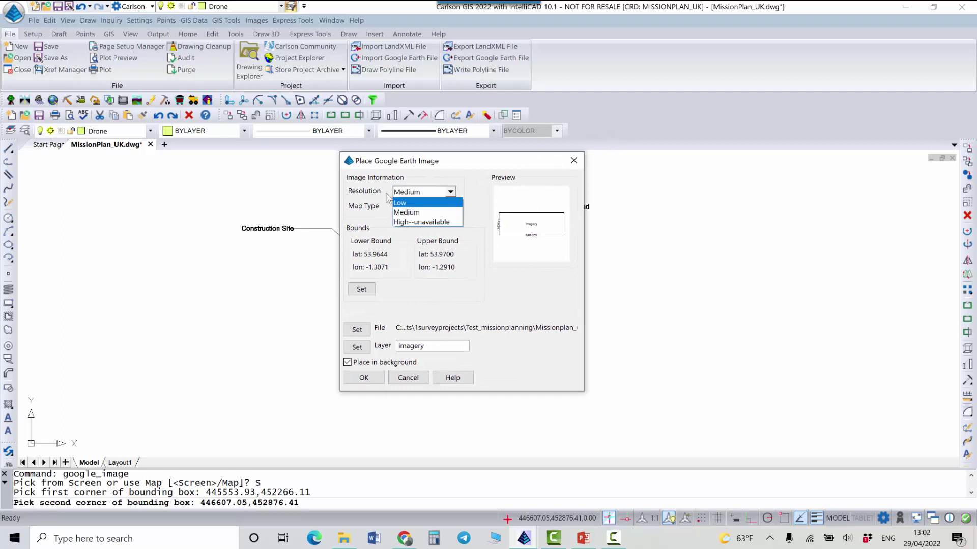
left_click(418, 213)
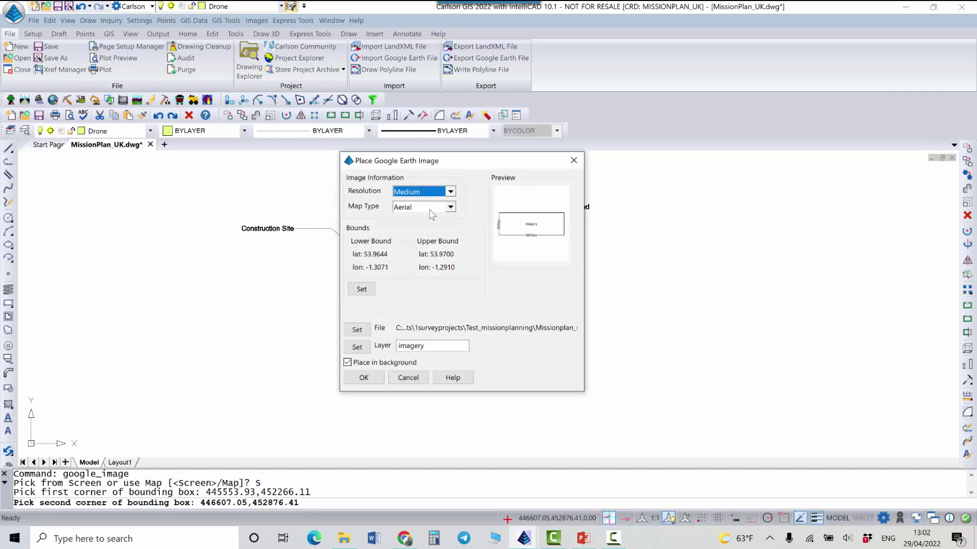
left_click(429, 210)
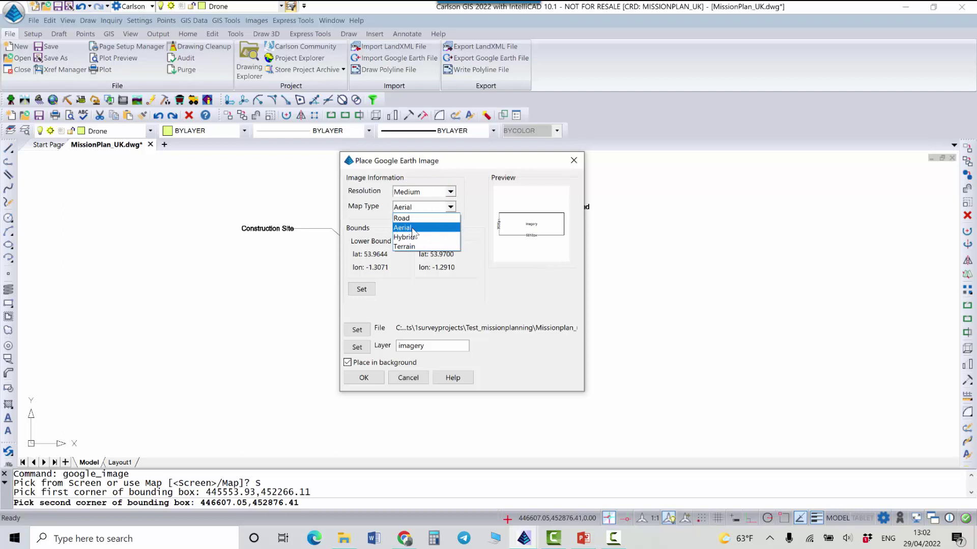
left_click(414, 230)
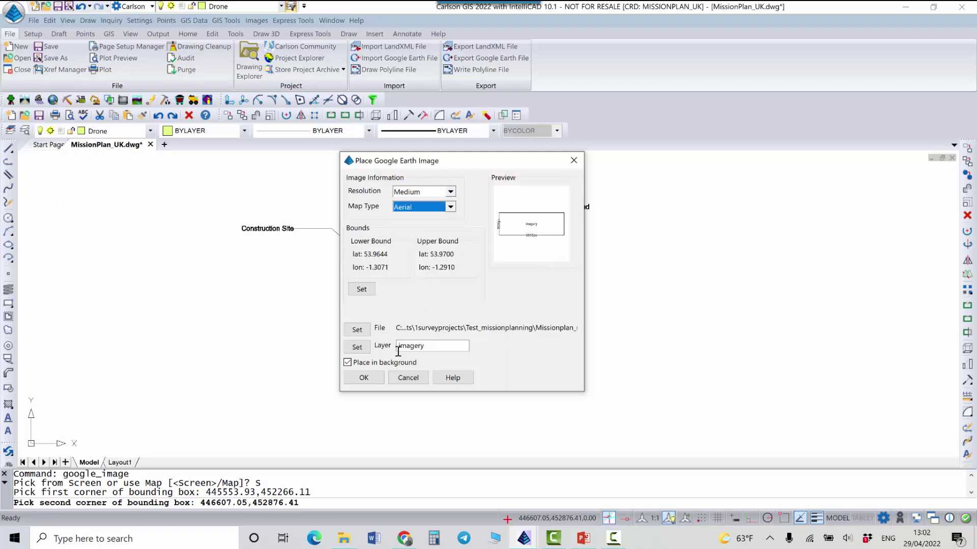
double_click(437, 345)
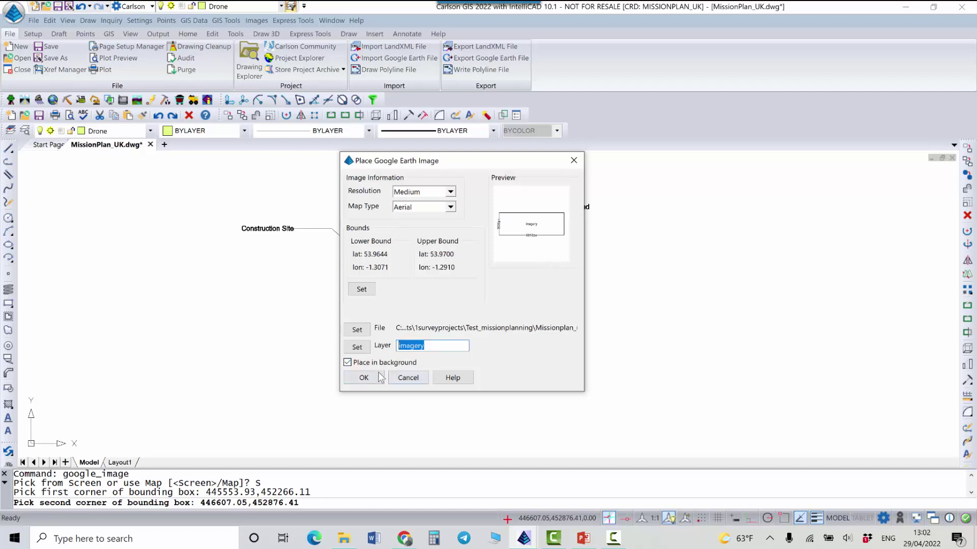
left_click(364, 379)
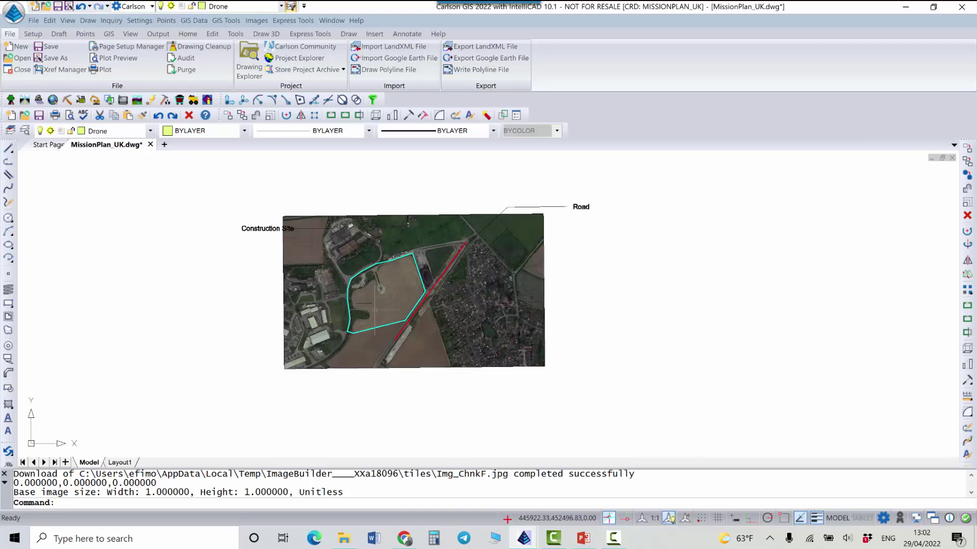
Zoom in and out to inspect the aerial photo beneath the site boundary and road
scroll(396, 280, "up", 2)
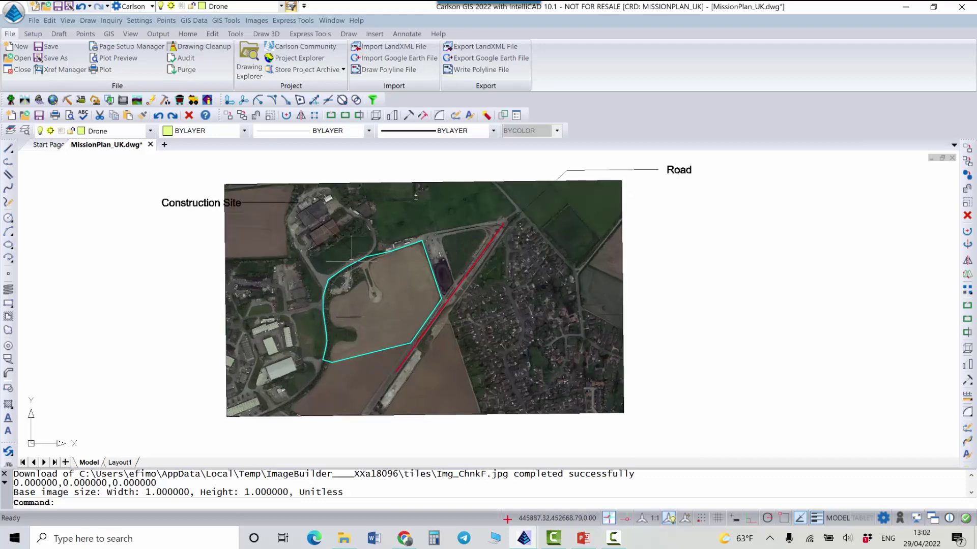
scroll(333, 335, "up", 2)
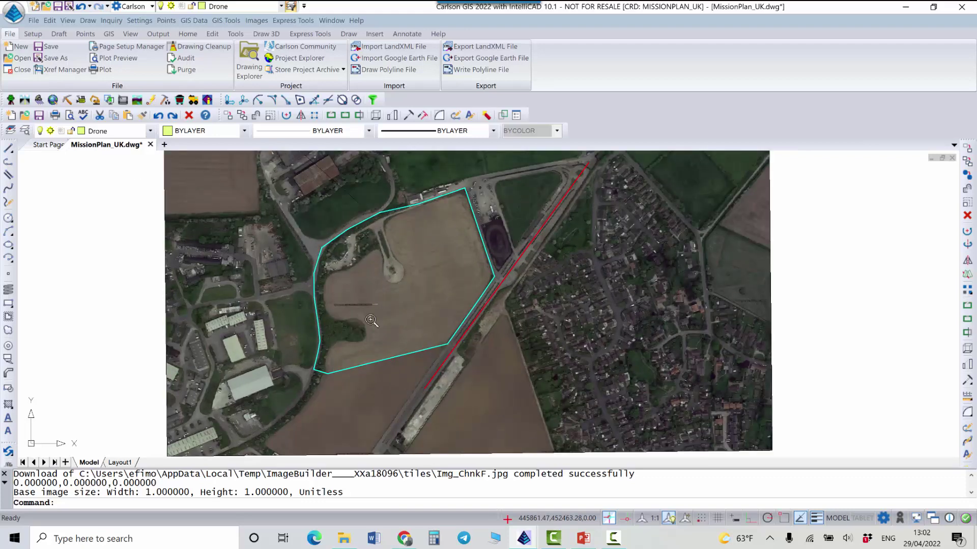
scroll(399, 330, "down", 2)
scroll(403, 330, "up", 2)
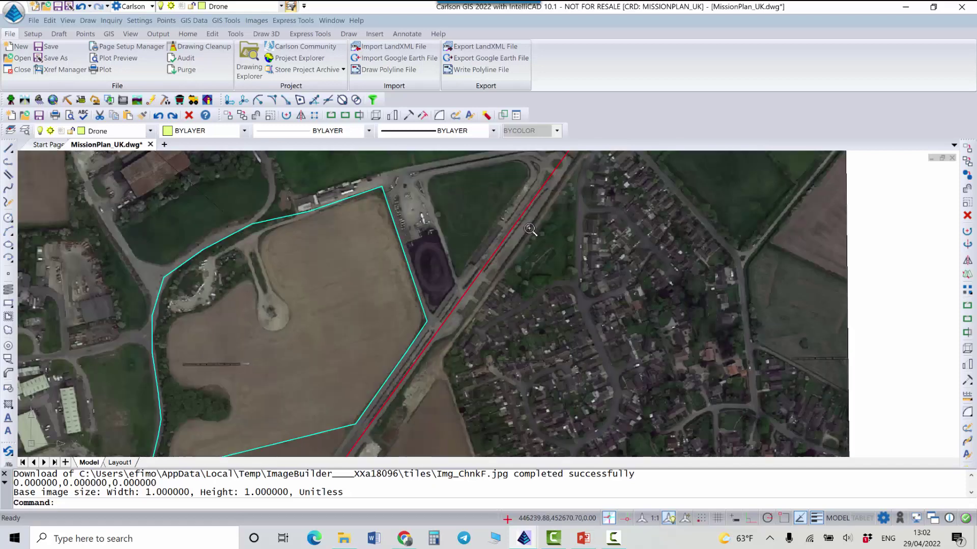
scroll(502, 247, "up", 1)
scroll(502, 247, "down", 1)
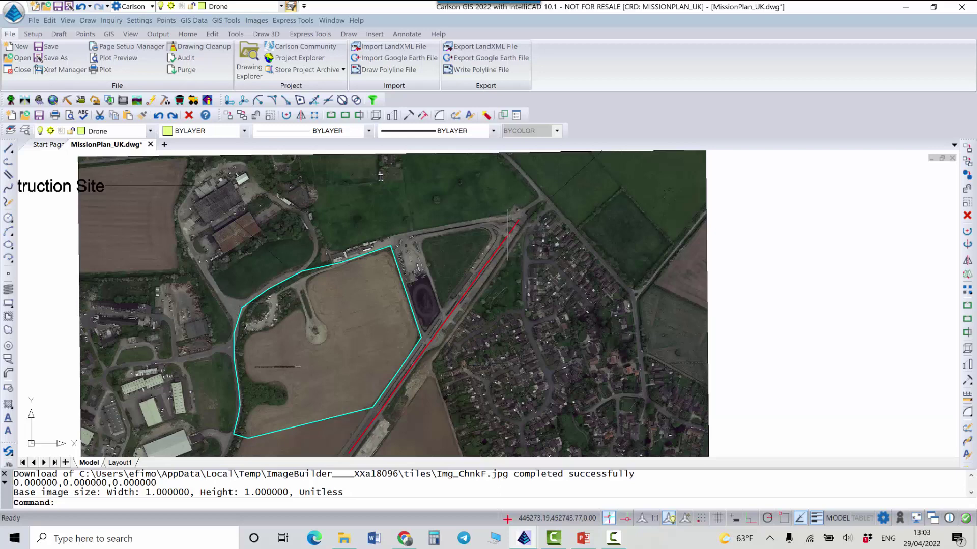
scroll(507, 235, "down", 2)
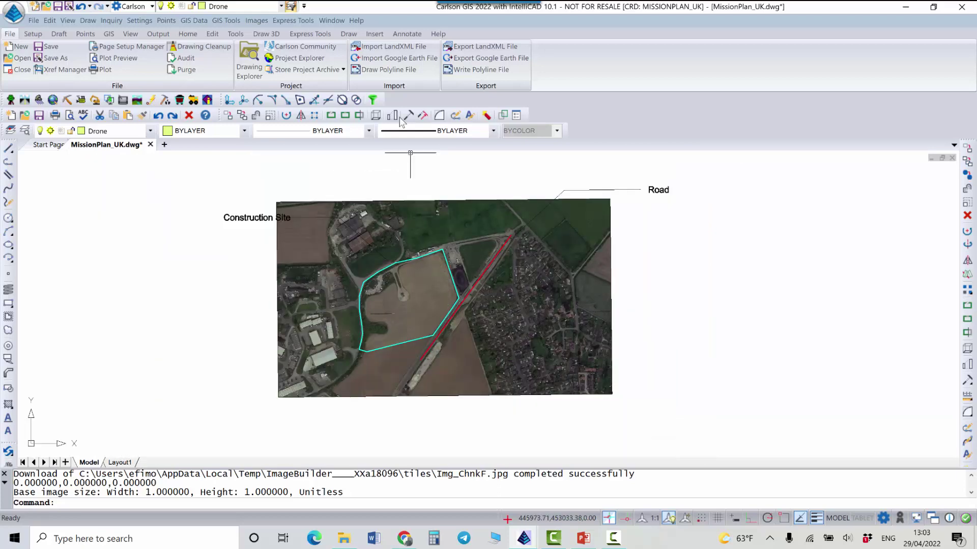
scroll(491, 250, "up", 1)
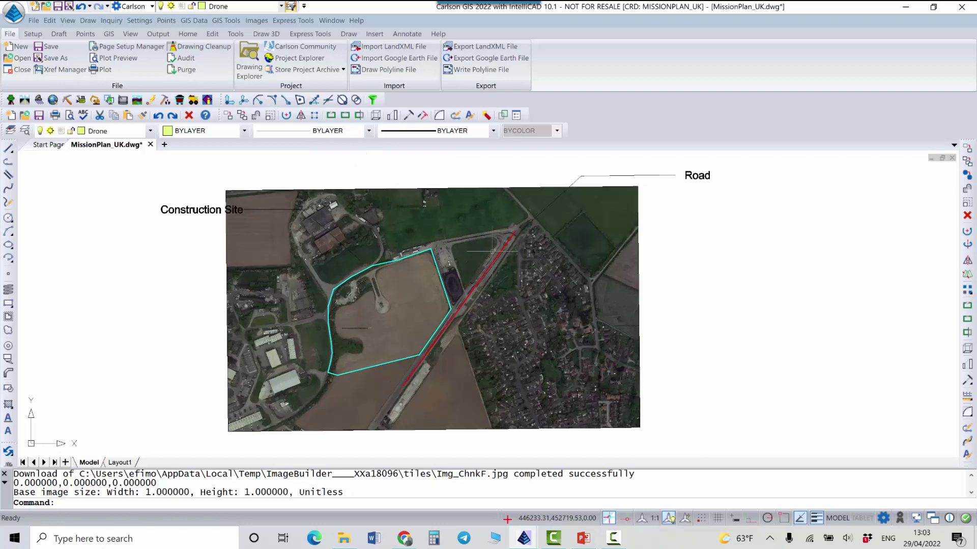
Switch to the Survey module and launch Drone Mission Planning from the Survey menu
left_click(11, 101)
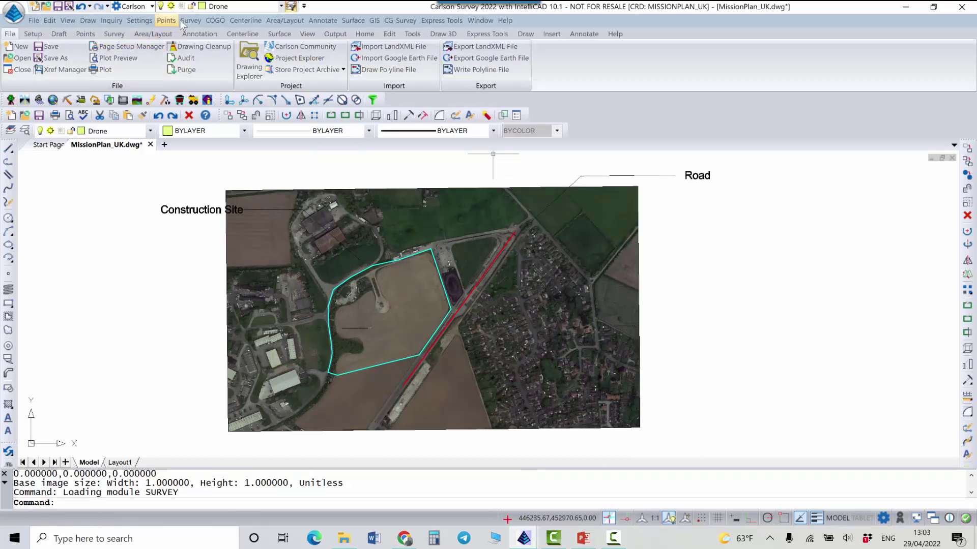
left_click(192, 22)
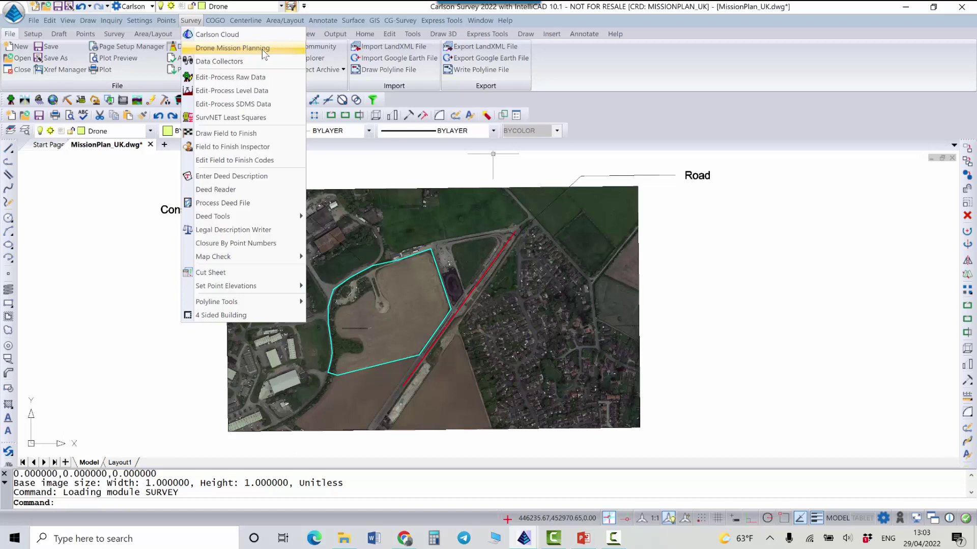
left_click(232, 49)
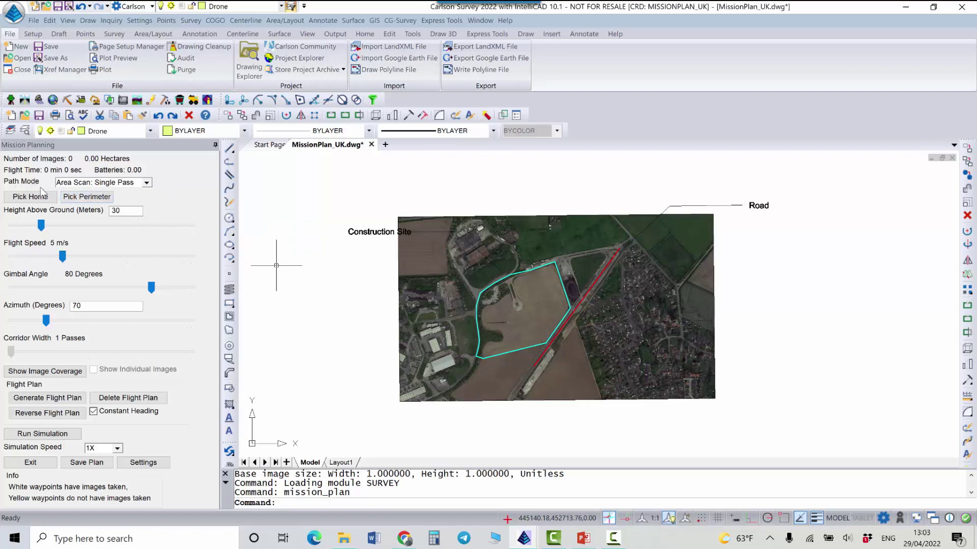
Keep Area Scan: Single Pass as the path mode, then bring the path mode list up again
left_click(133, 182)
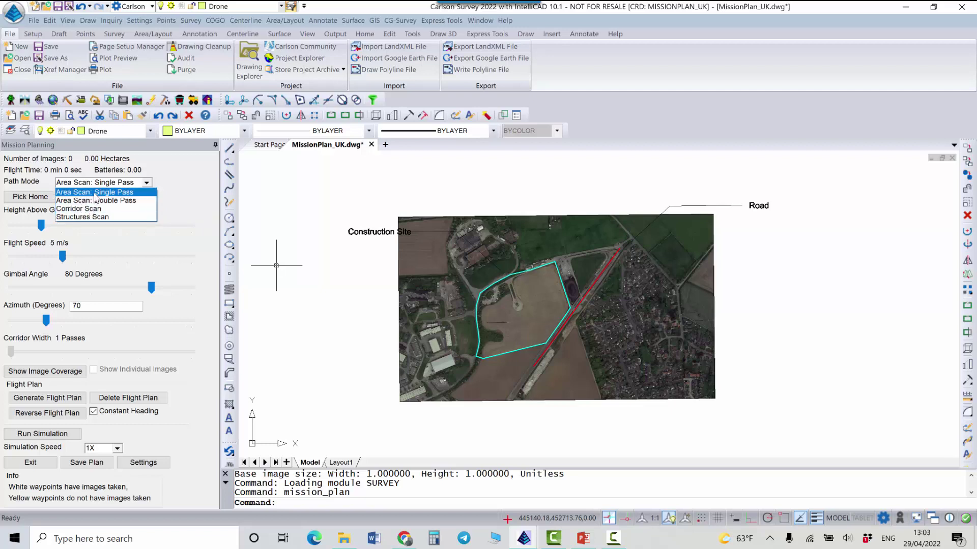
left_click(201, 185)
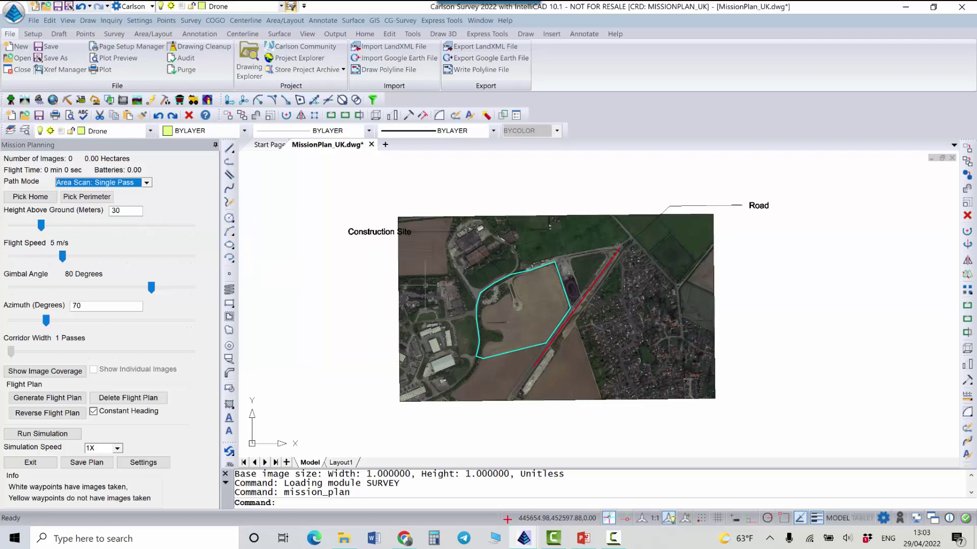
scroll(498, 341, "up", 4)
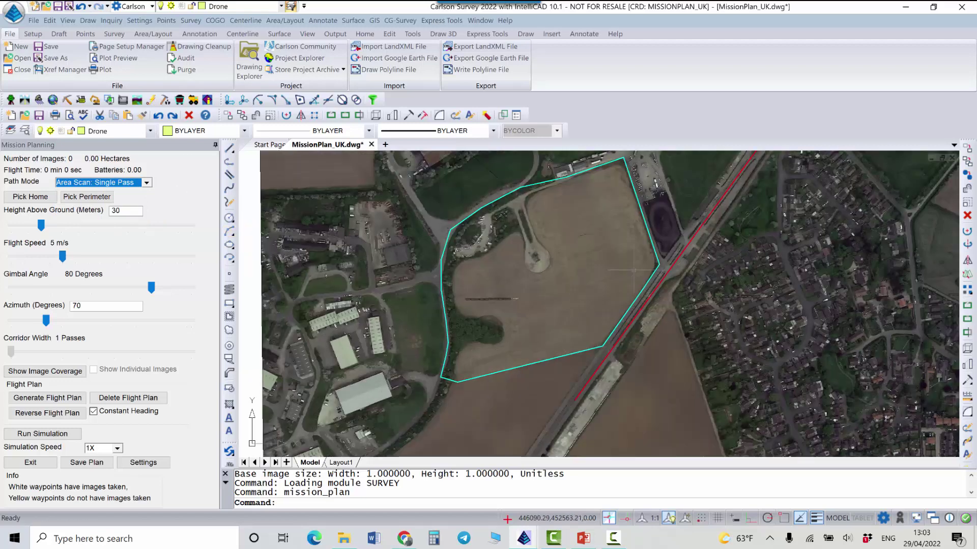
scroll(543, 318, "down", 3)
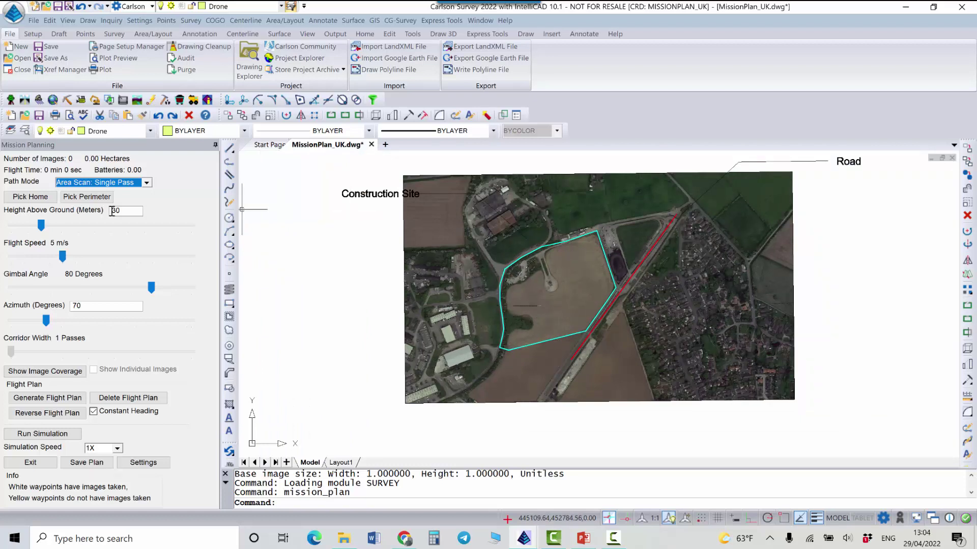
left_click(132, 183)
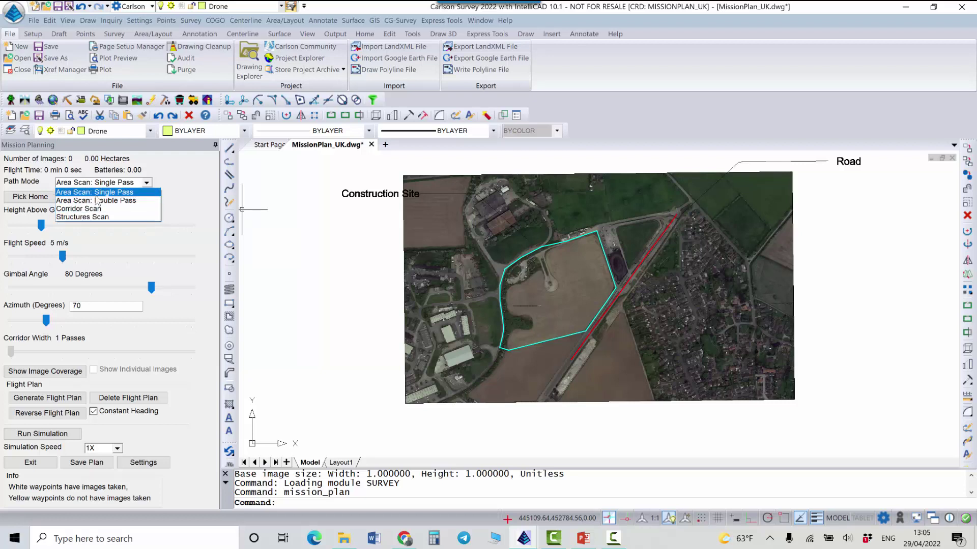
Choose a single-pass area scan and set the drone home point in the vehicle yard at 445880.40,452635.15
left_click(94, 192)
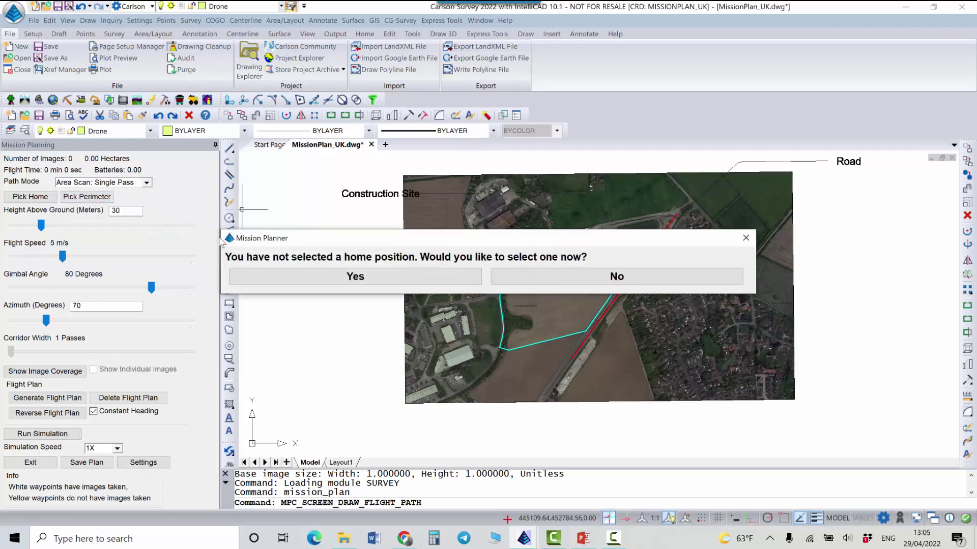
left_click_drag(403, 247, 442, 245)
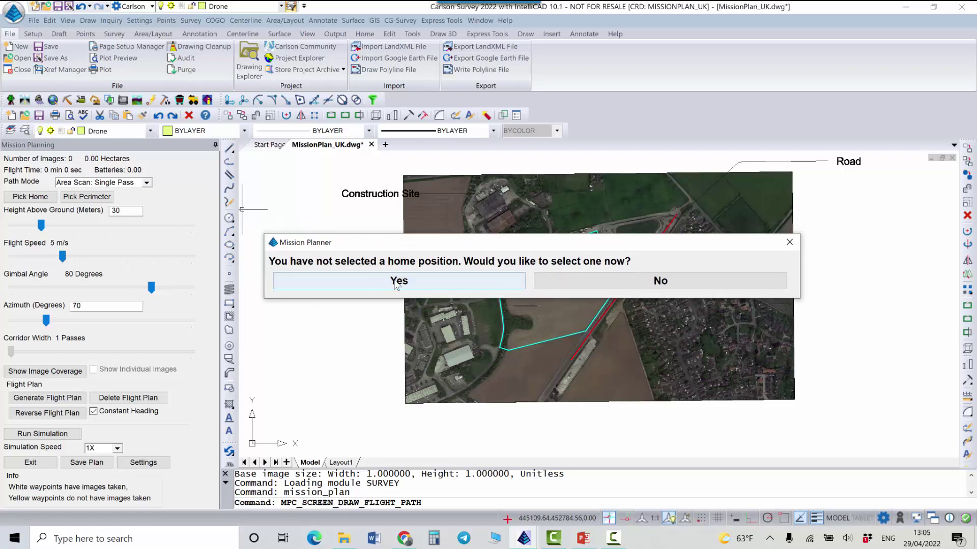
left_click(396, 284)
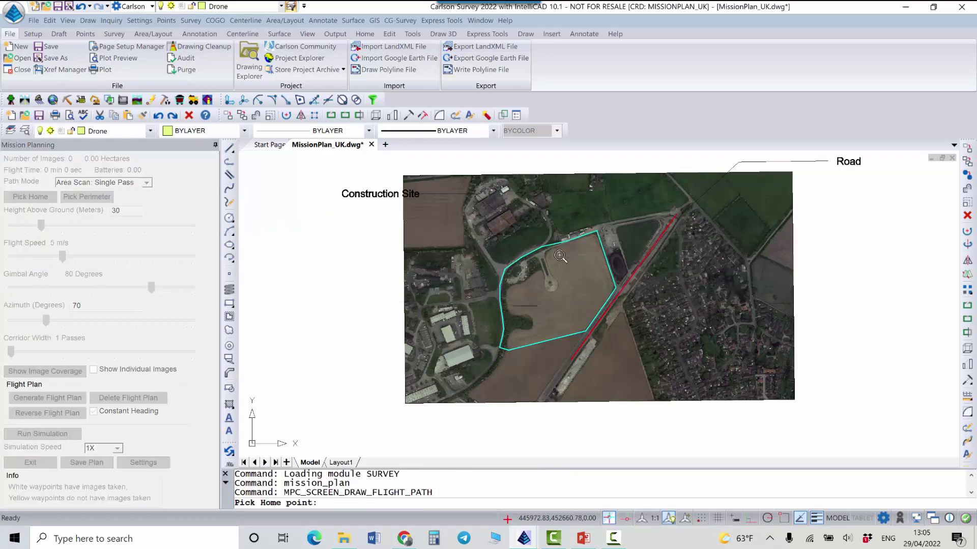
scroll(482, 288, "up", 3)
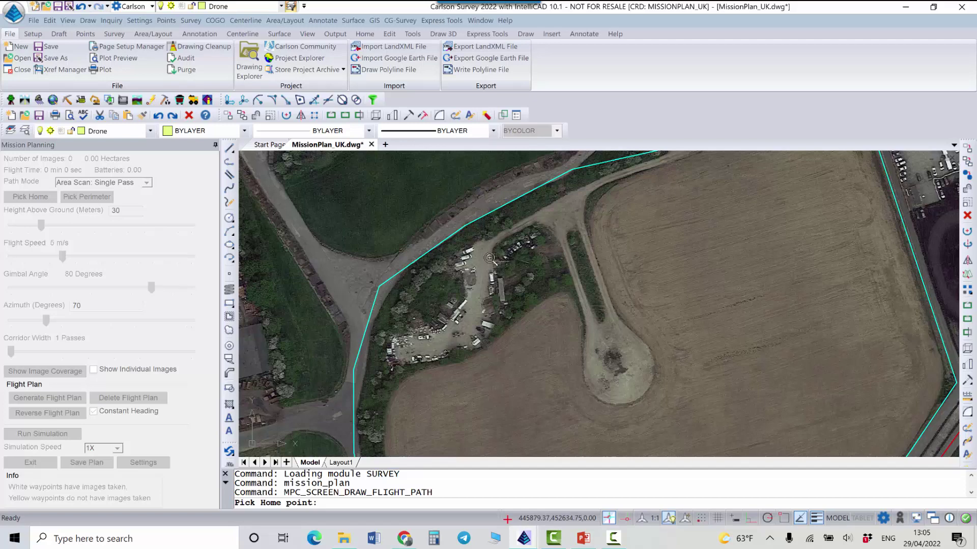
scroll(490, 256, "up", 2)
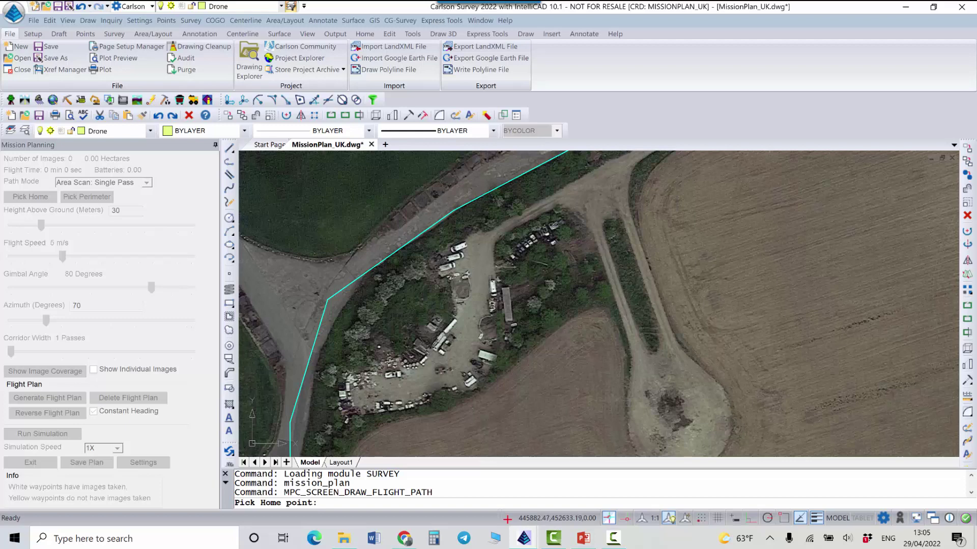
left_click(490, 256)
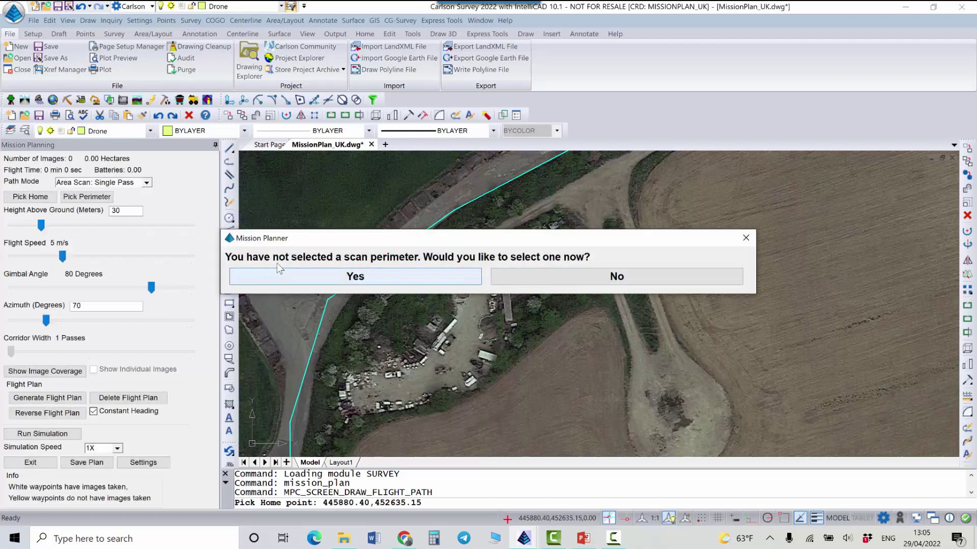
Use the cyan site boundary as the scan perimeter, producing 21 images over 7.09 hectares
left_click(366, 278)
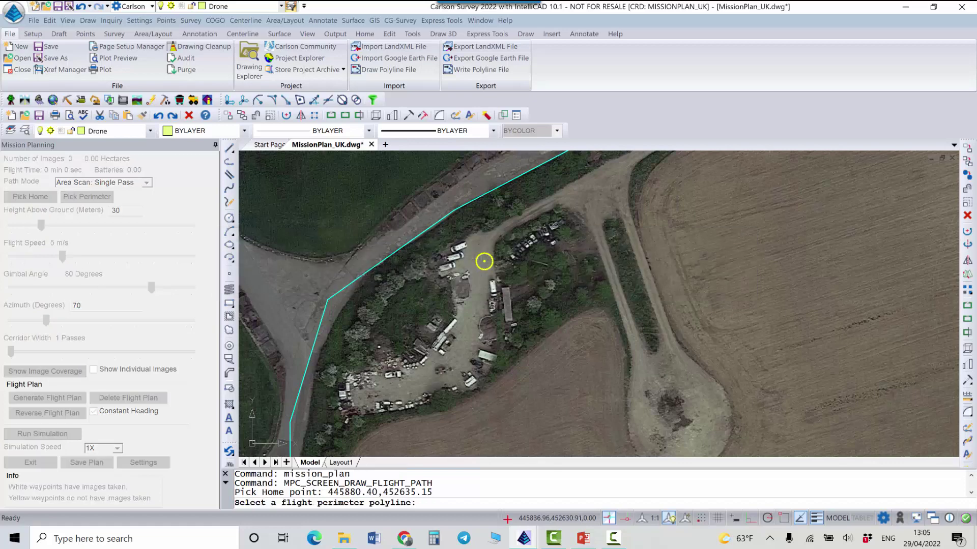
left_click(483, 261)
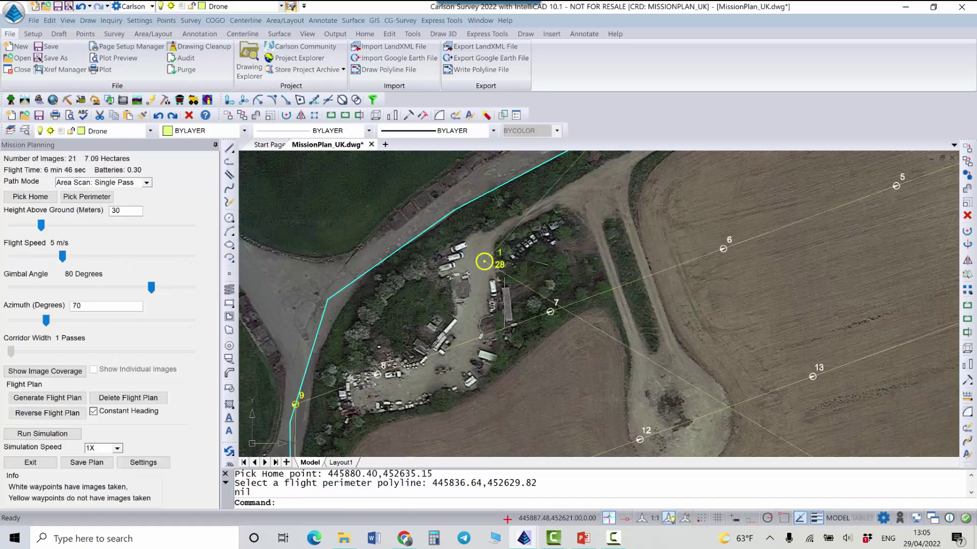
scroll(502, 308, "down", 5)
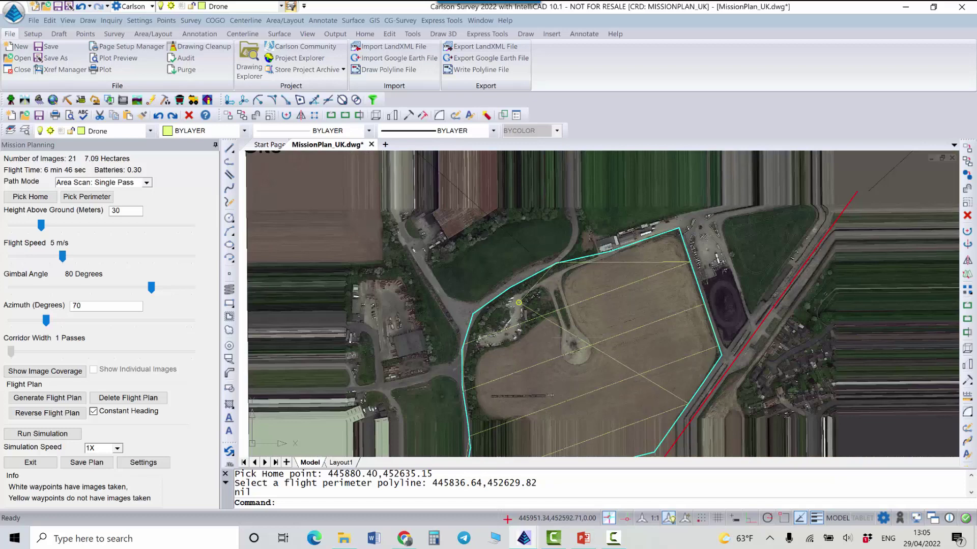
middle_click_drag(591, 372, 486, 301)
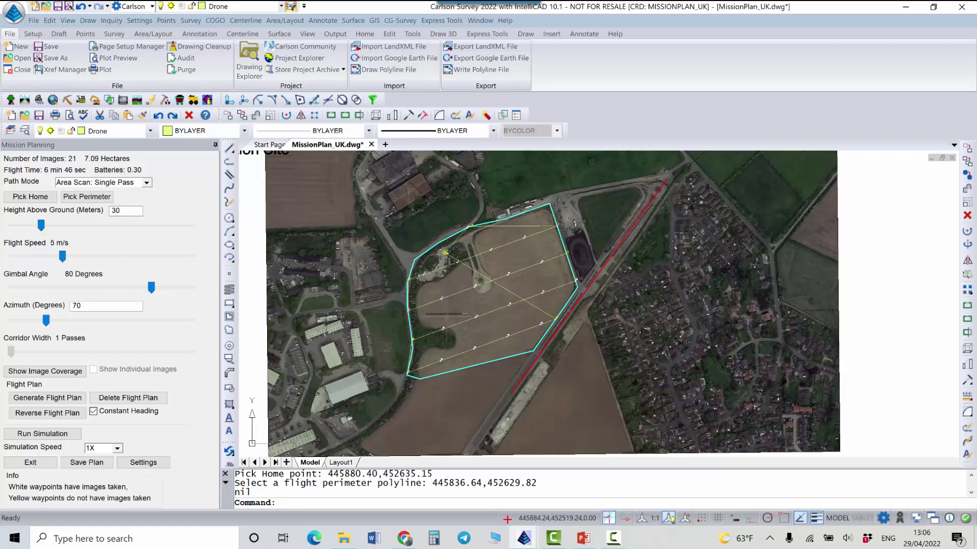
Try flight heights of 35, 44 and 39 m on the Height Above Ground slider, settling at 36 m
scroll(447, 314, "up", 1)
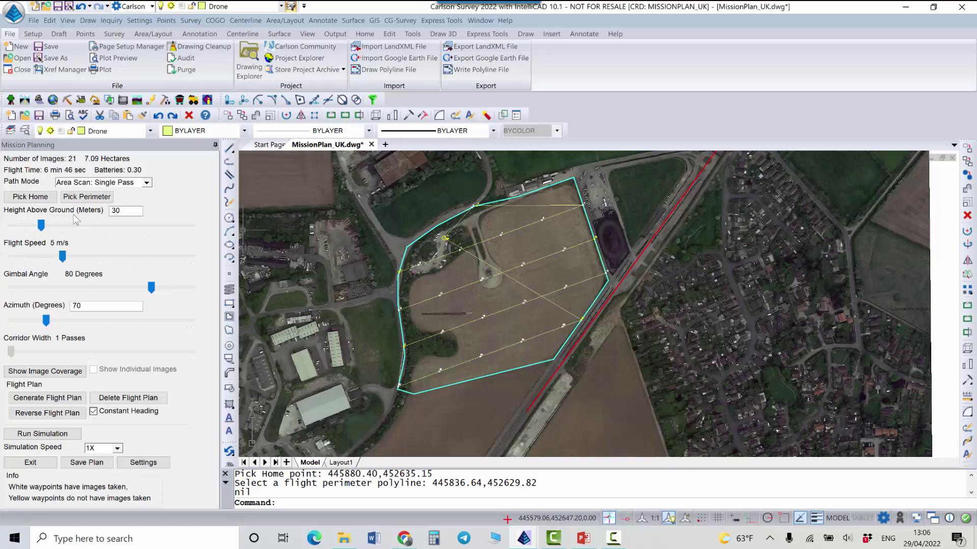
double_click(116, 211)
mouse_move(43, 227)
left_mouse_down()
mouse_move(74, 226)
mouse_move(53, 227)
left_mouse_up()
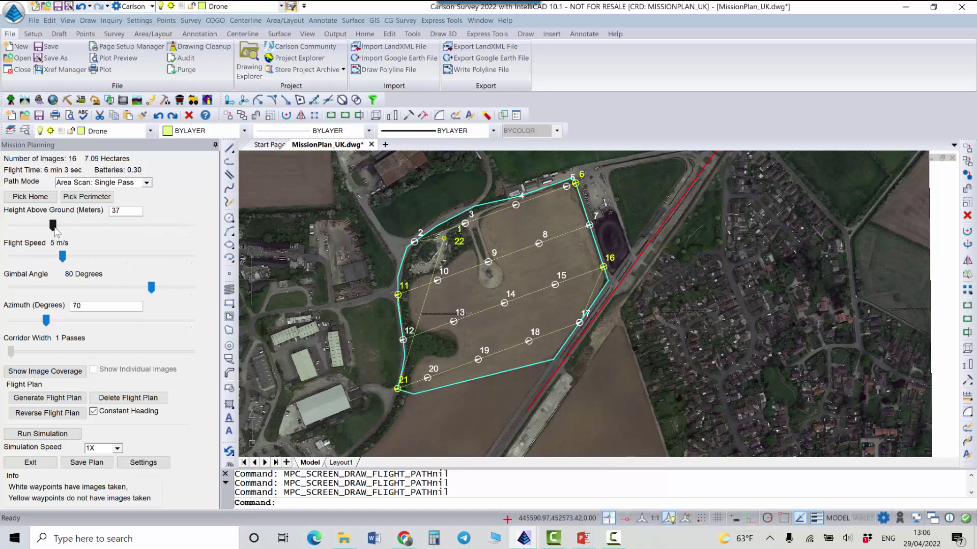
left_click_drag(53, 224, 63, 224)
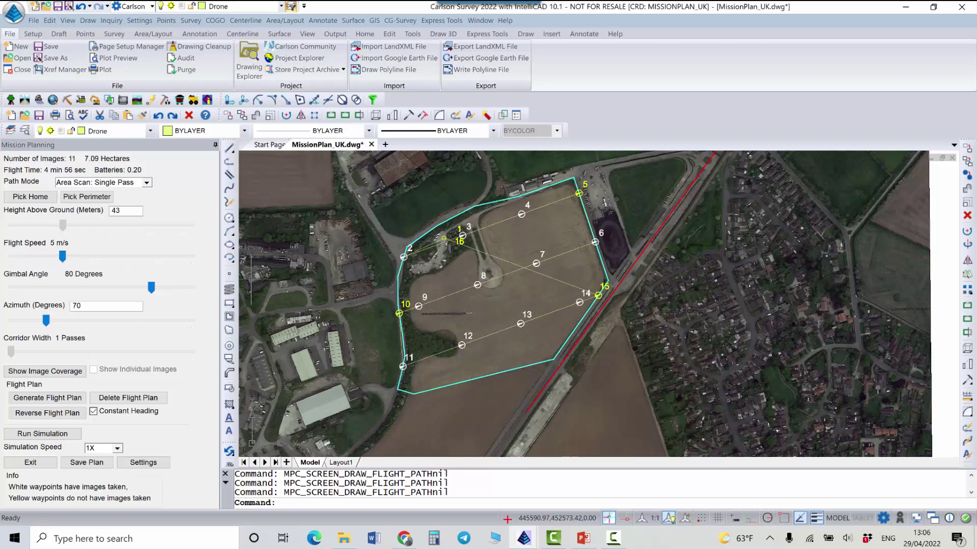
left_click_drag(63, 224, 57, 225)
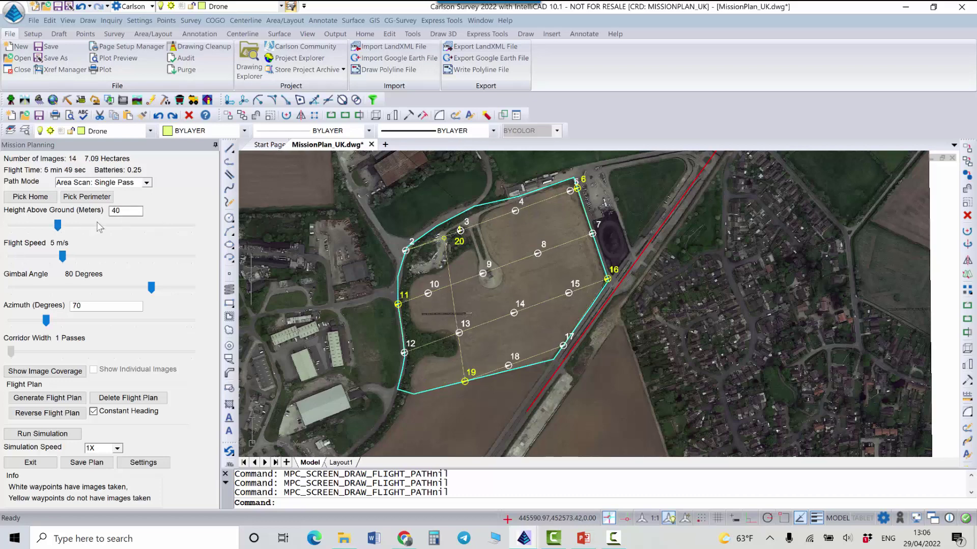
left_click_drag(57, 224, 51, 224)
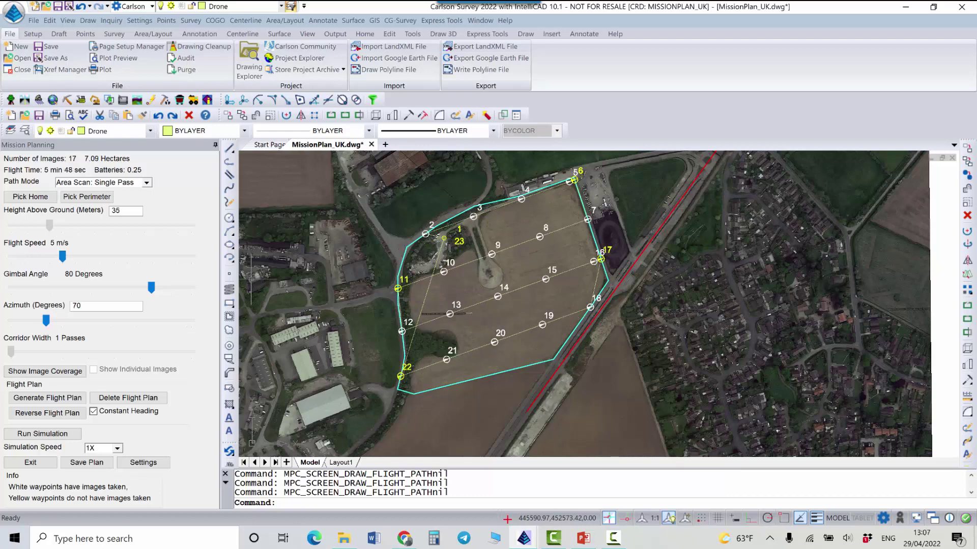
left_click_drag(49, 225, 51, 225)
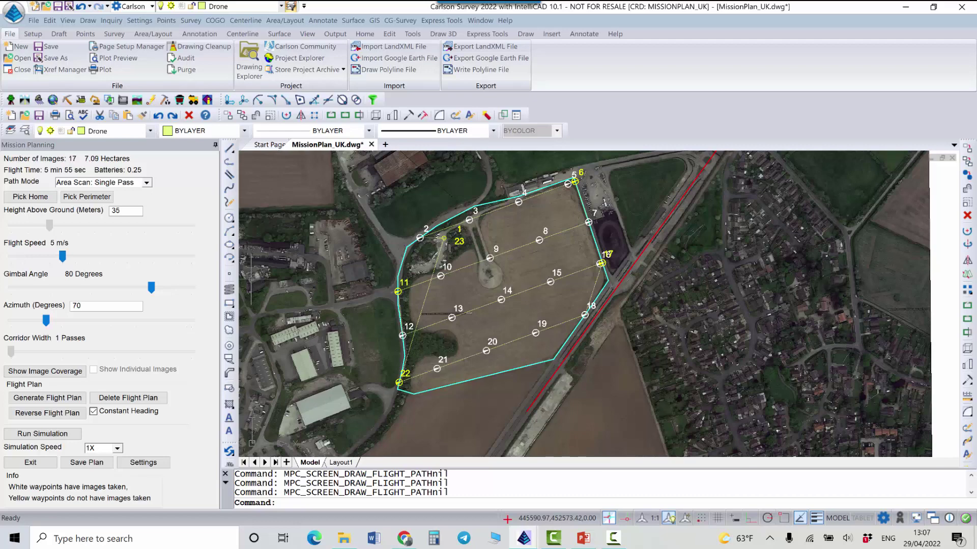
left_click_drag(49, 224, 51, 224)
Enter 35 in the height field, test 67 m, then bring the height back down
scroll(69, 229, "down", 2)
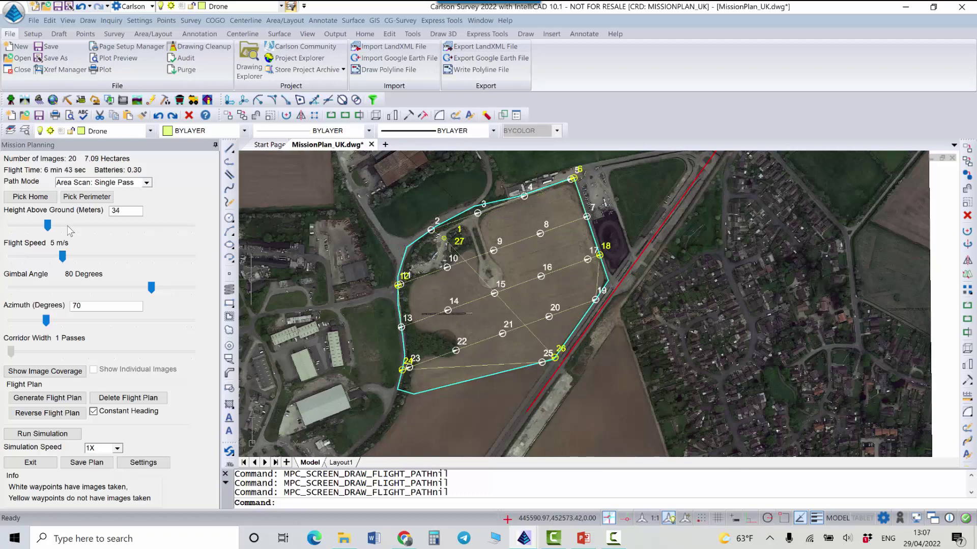
double_click(134, 210)
type("35")
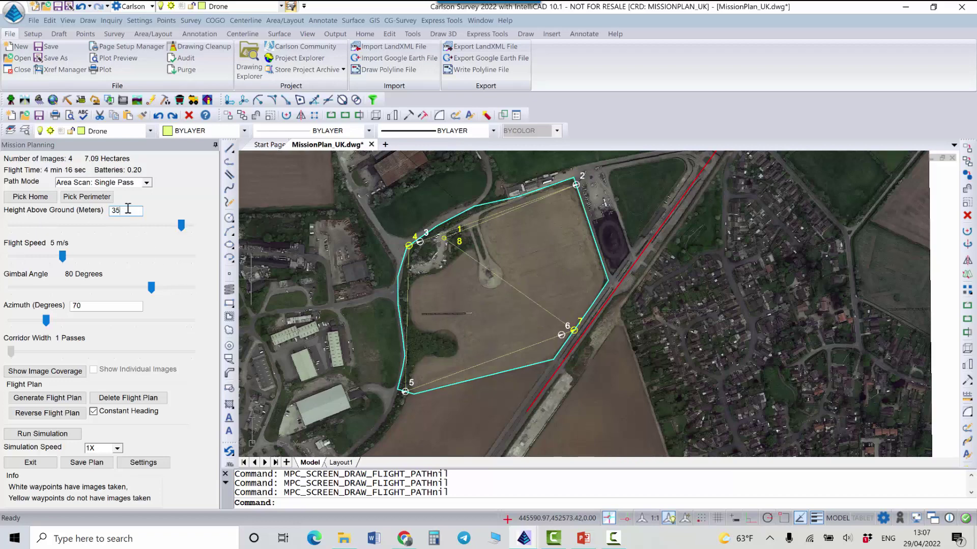
left_click_drag(181, 225, 103, 224)
left_click_drag(184, 224, 51, 225)
Adjust the flight height, test a 4 m/s flight speed, then return the speed to 5 m/s
scroll(573, 309, "down", 5)
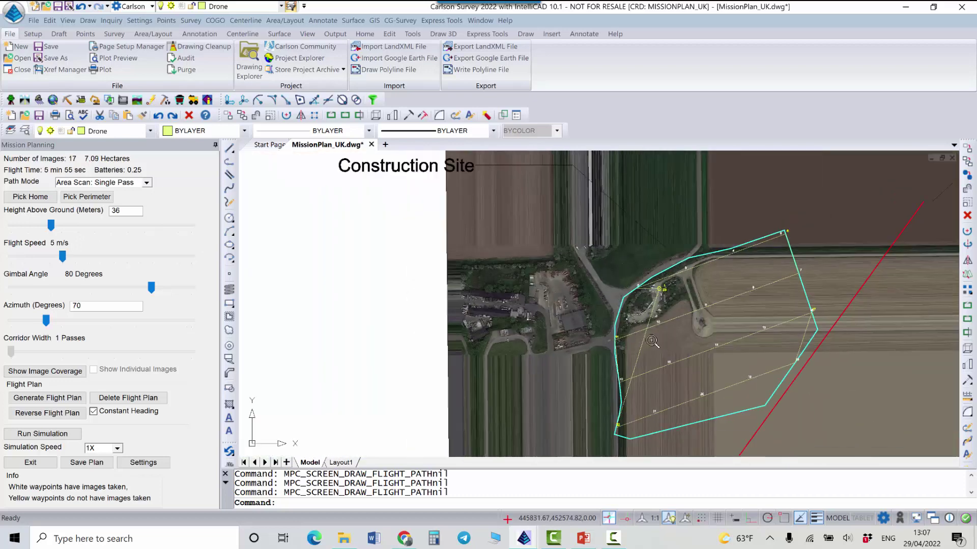
scroll(573, 309, "up", 1)
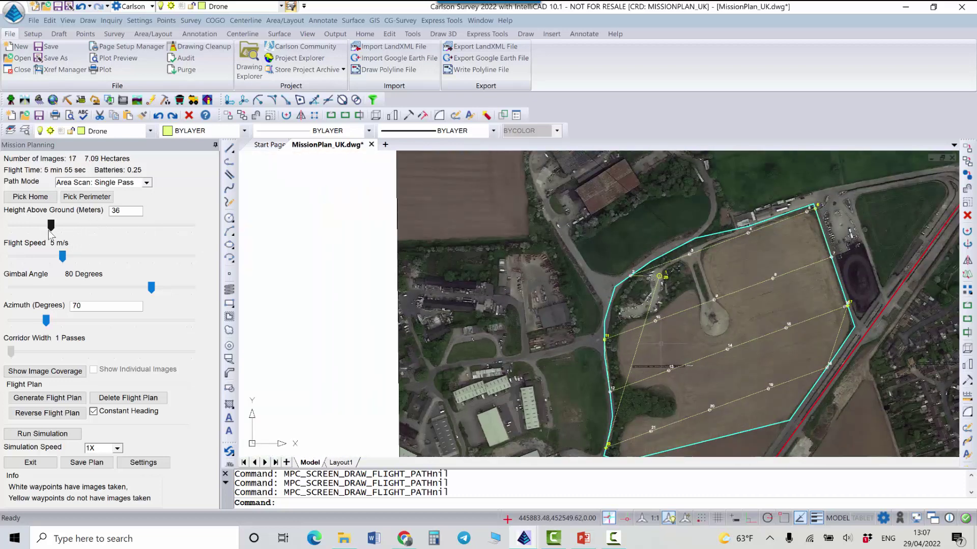
left_click_drag(53, 230, 52, 230)
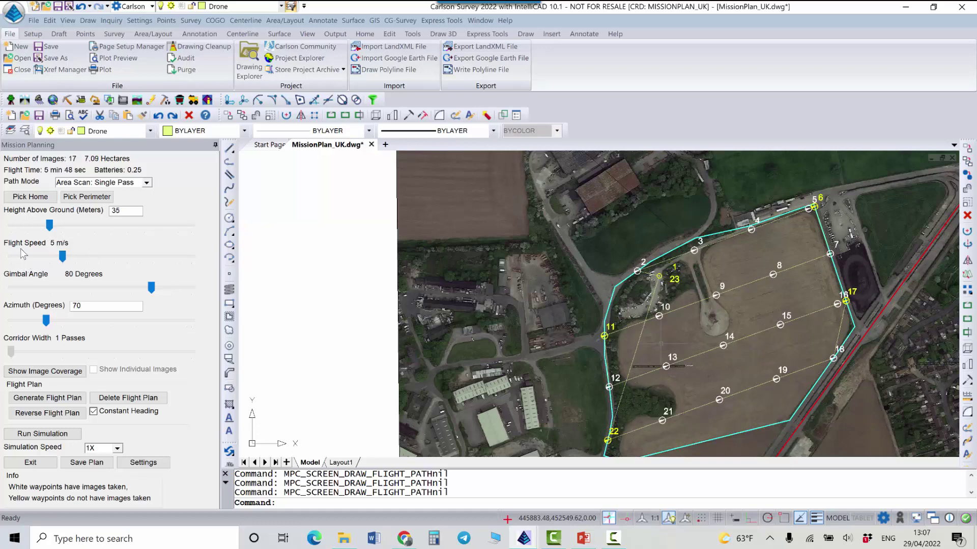
left_click_drag(62, 257, 101, 257)
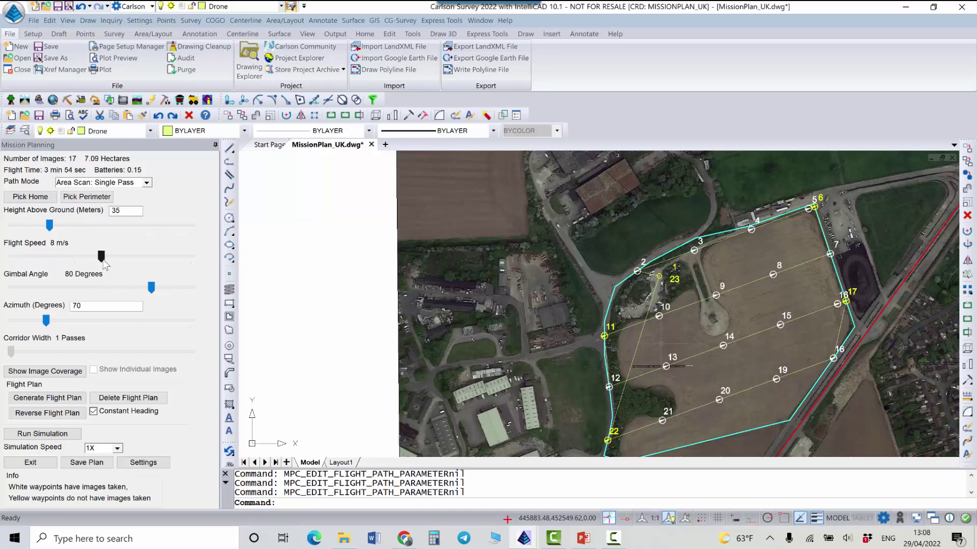
left_click_drag(102, 260, 63, 260)
Tilt the gimbal angle up as far as 90 degrees, then leave it at 75 degrees for 13 images
left_click_drag(151, 287, 206, 305)
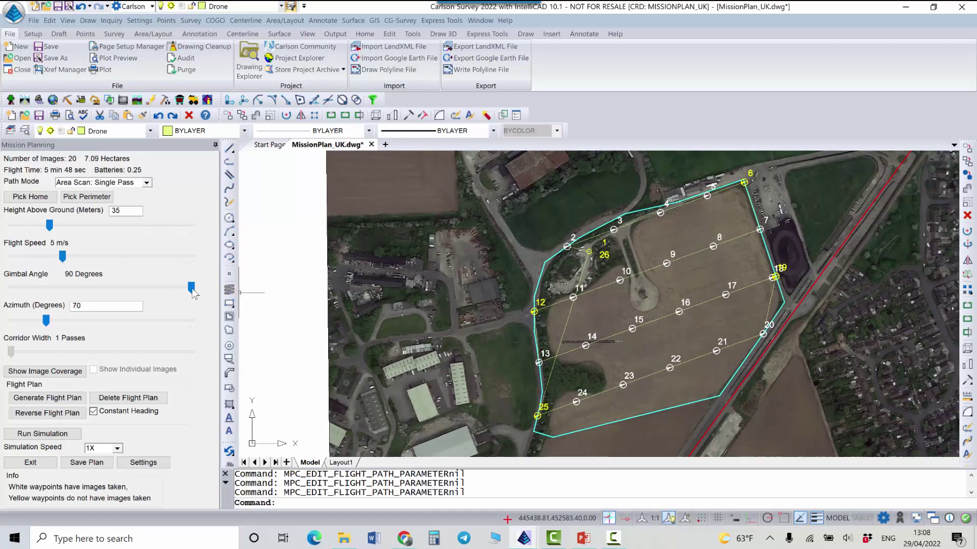
left_click_drag(191, 288, 131, 287)
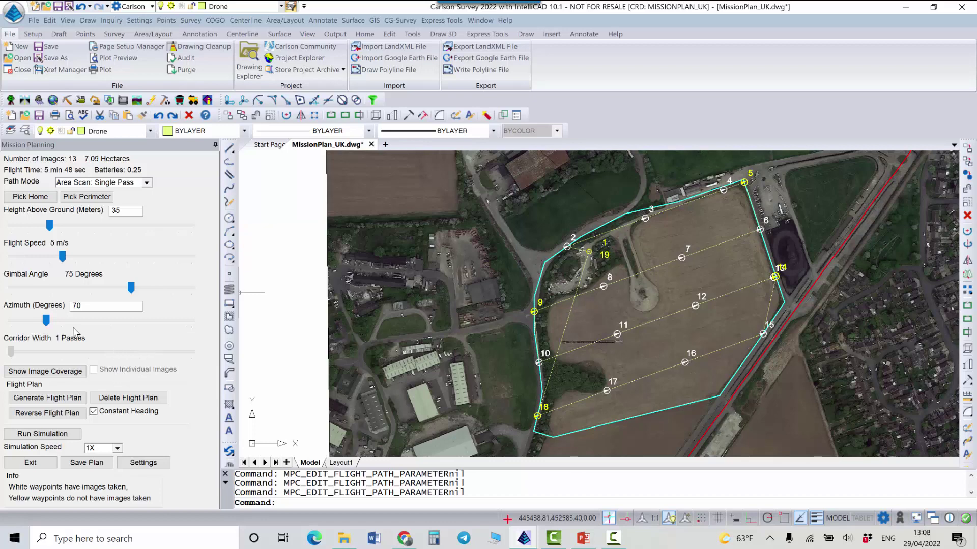
Turn on image coverage and zoom in on the boundary edges to check the 13-image footprints
left_click(50, 373)
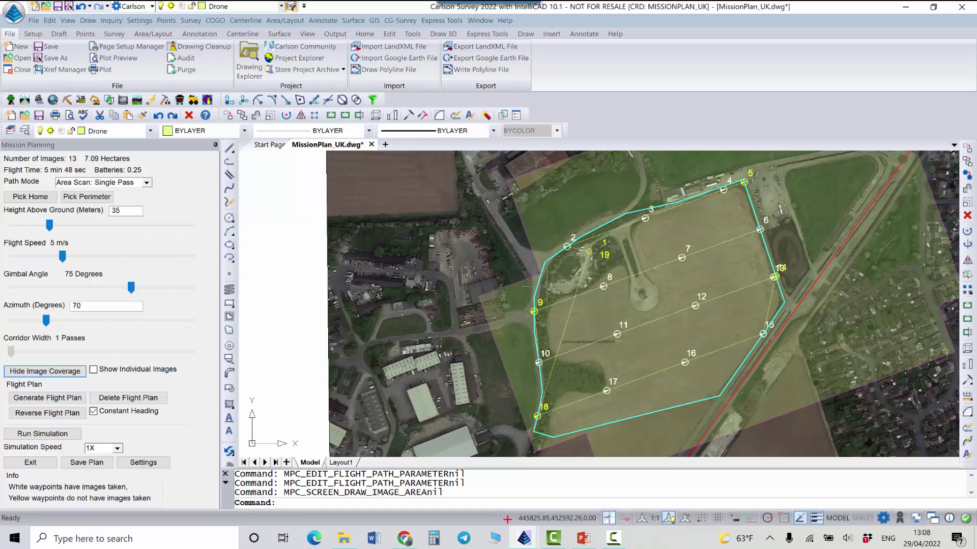
scroll(546, 276, "up", 4)
scroll(545, 274, "up", 3)
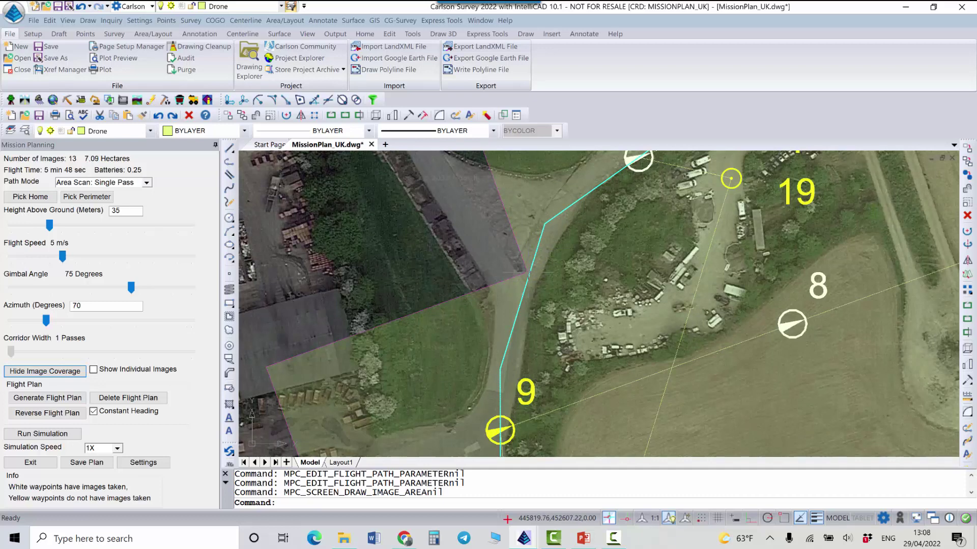
scroll(526, 273, "up", 3)
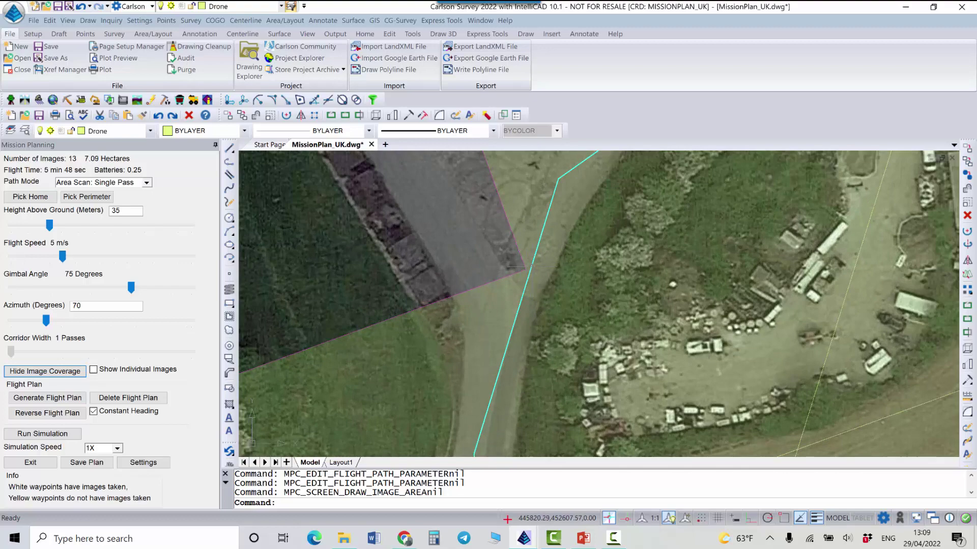
scroll(532, 266, "down", 5)
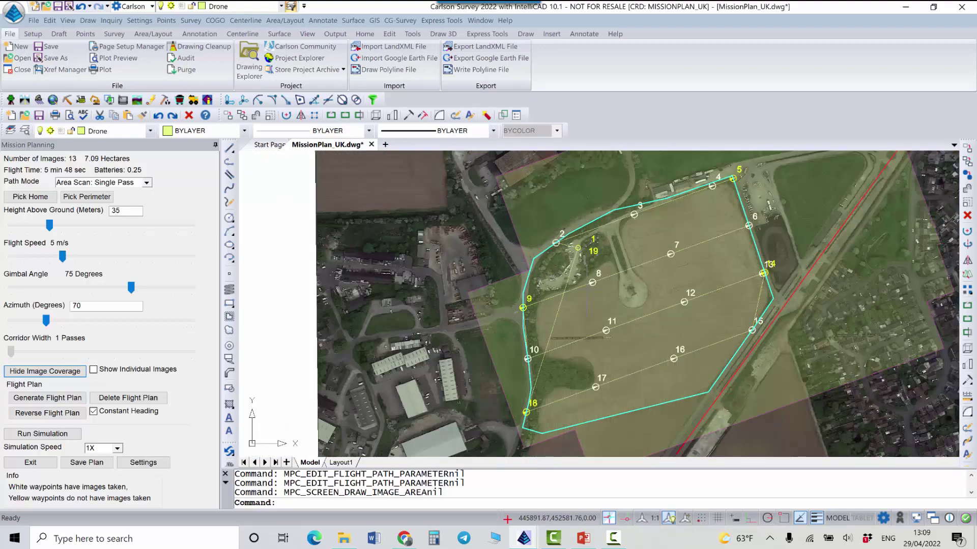
scroll(352, 242, "down", 2)
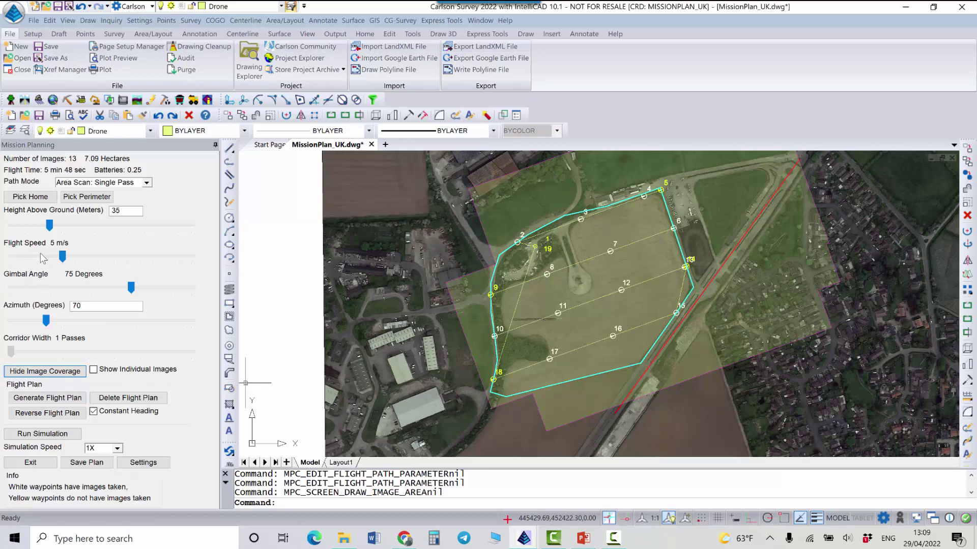
Turn the scan azimuth to 91°, dismiss the coverage warning, and set the gimbal angle to 78°
left_click(40, 322)
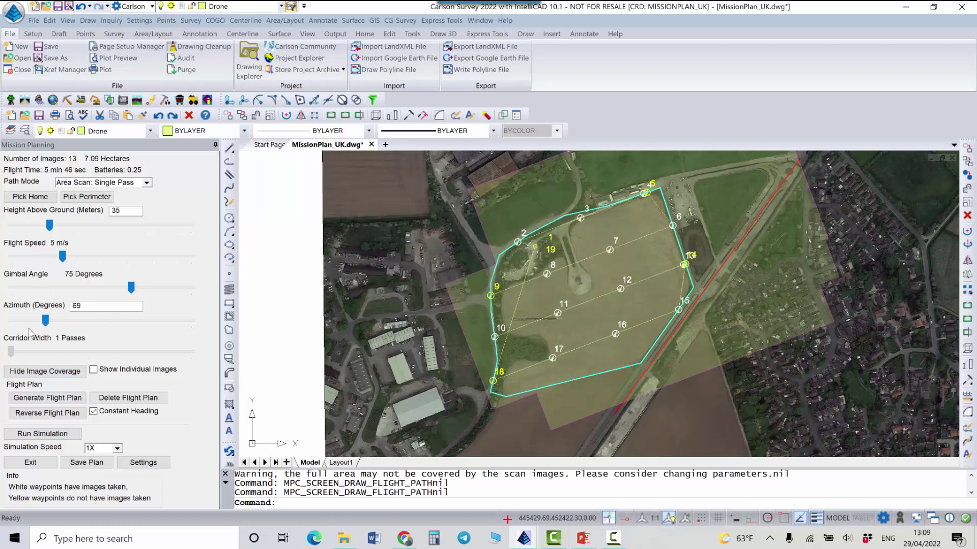
left_click_drag(45, 320, 57, 321)
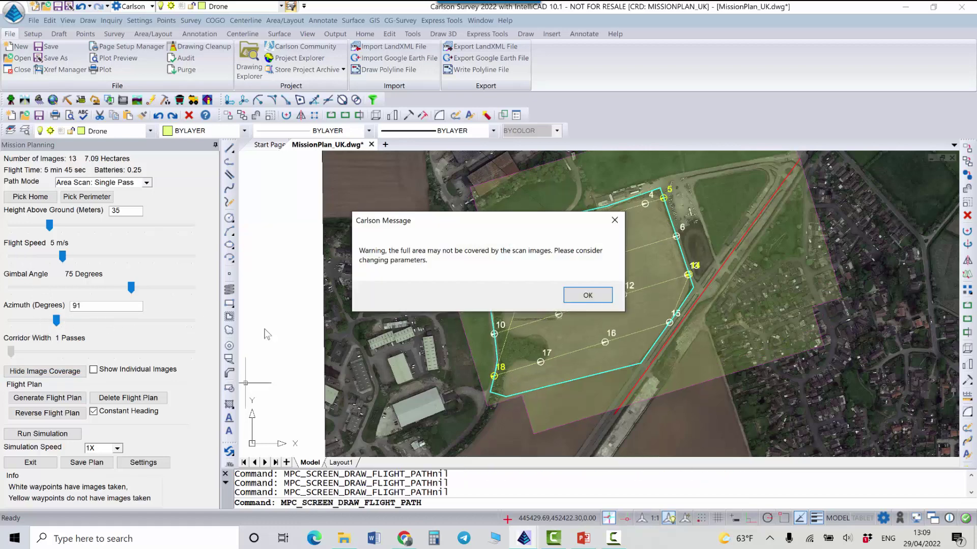
left_click_drag(468, 224, 414, 217)
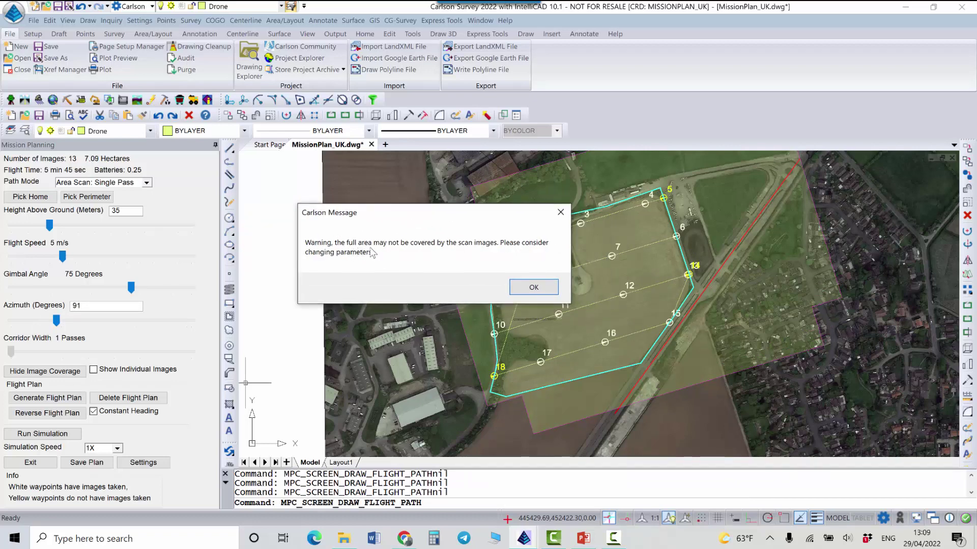
left_click_drag(444, 225, 302, 194)
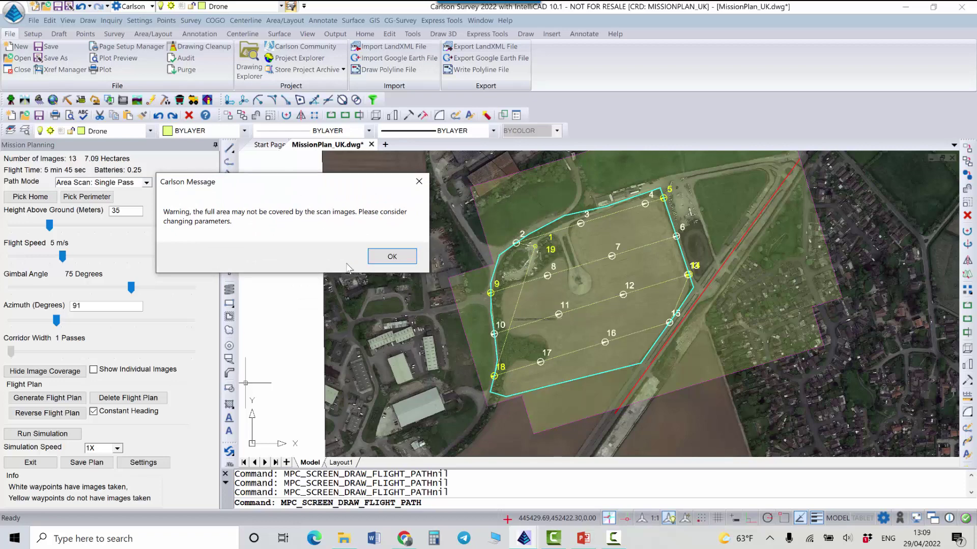
left_click(390, 256)
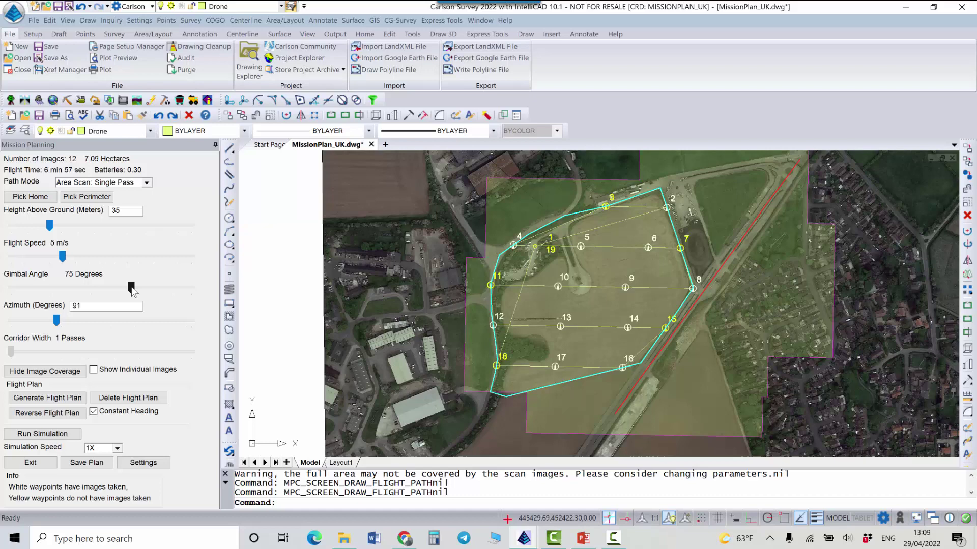
left_click_drag(131, 288, 143, 287)
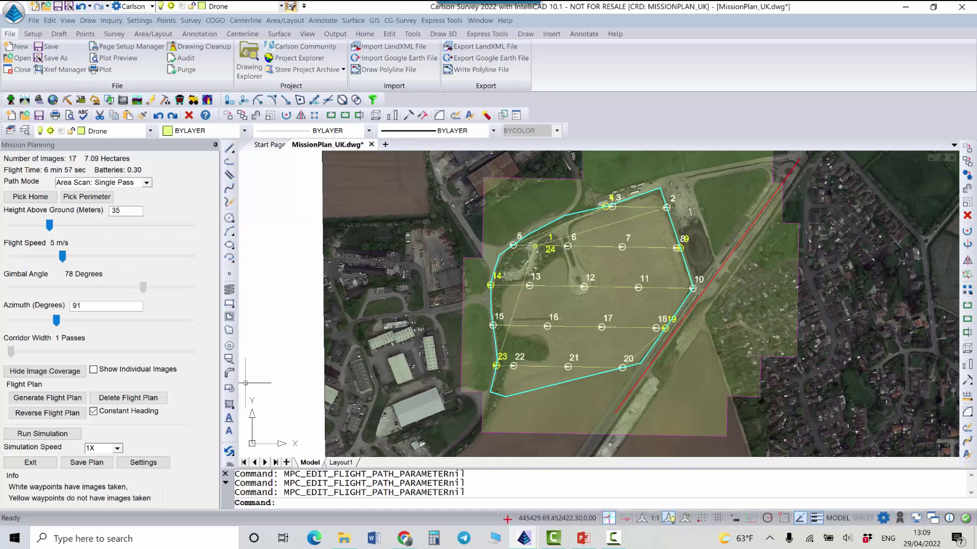
Set gimbal angle 80°, azimuth 71° and height above ground 40 m, giving 14 images
left_click_drag(147, 288, 151, 288)
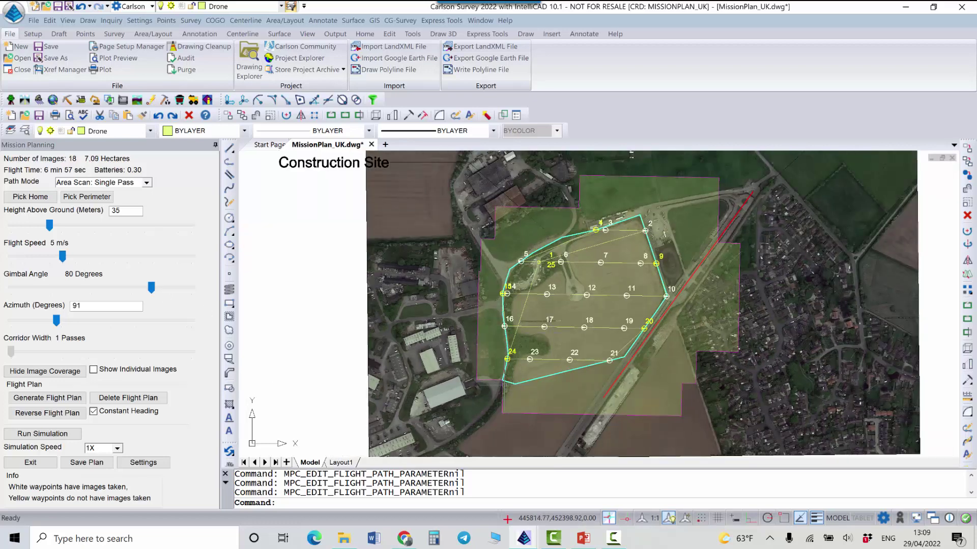
left_click_drag(72, 321, 46, 320)
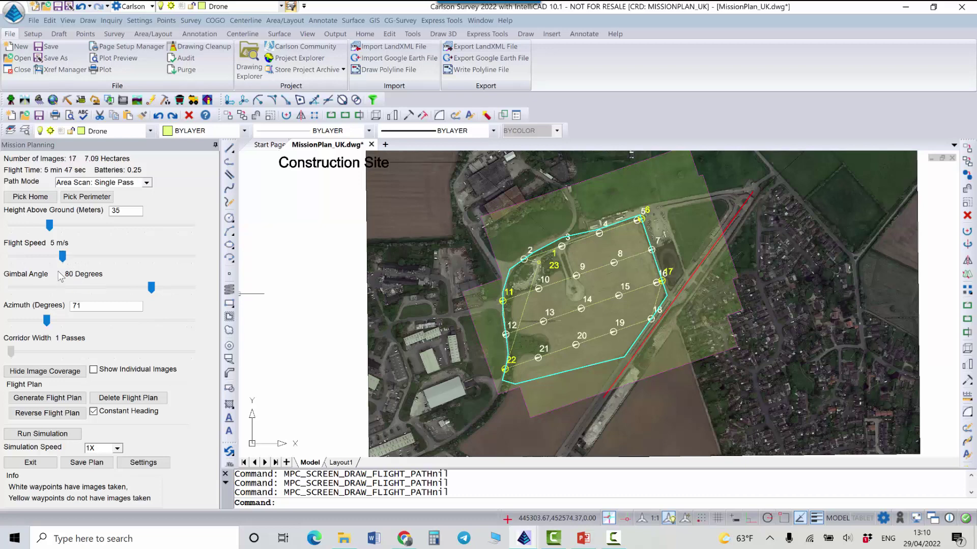
left_click_drag(50, 225, 54, 225)
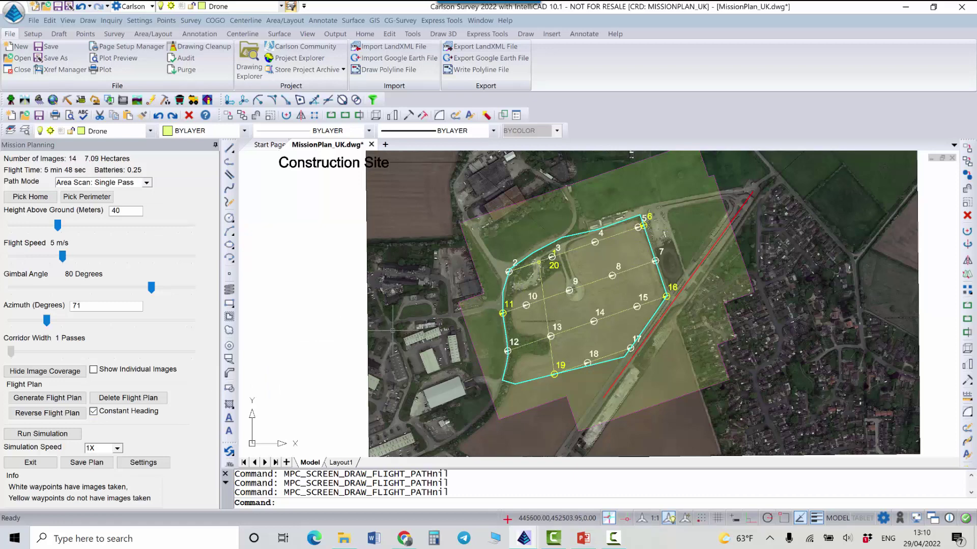
left_click(93, 412)
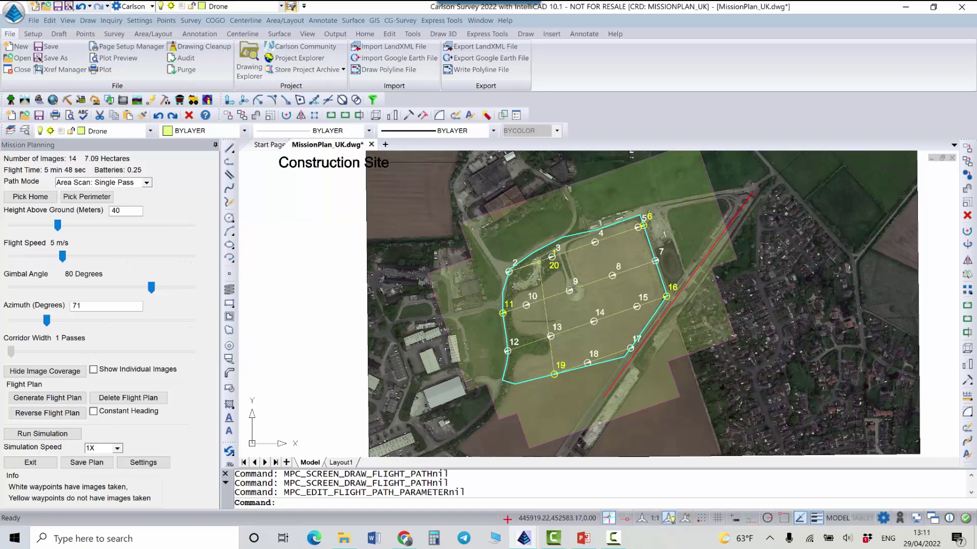
left_click(94, 412)
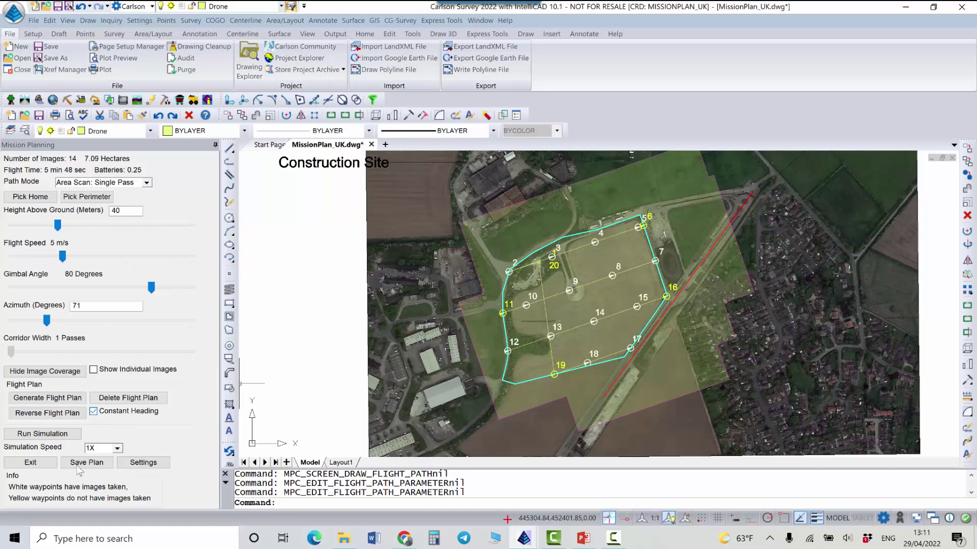
Run the flight simulation at 8X speed along the waypoints and stop it partway
left_click(89, 448)
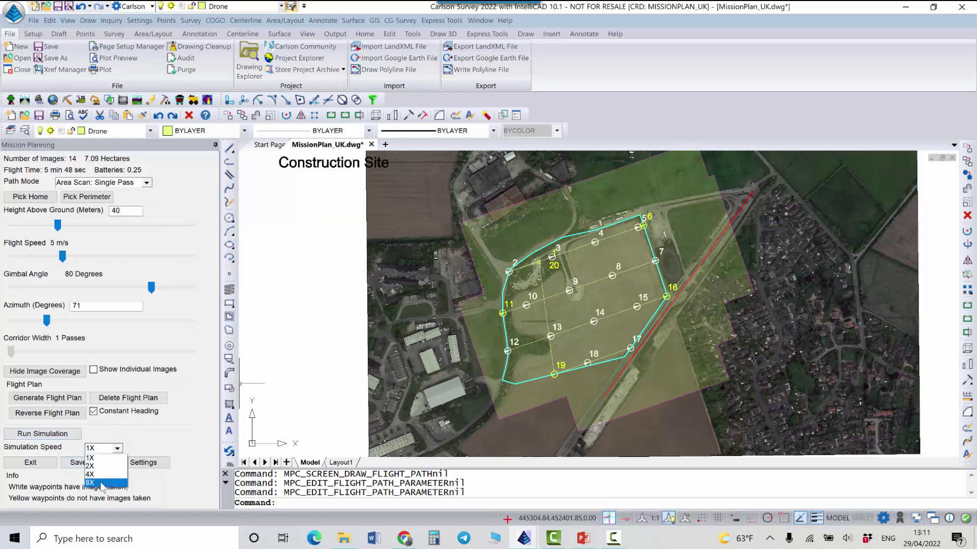
left_click(90, 473)
left_click(52, 435)
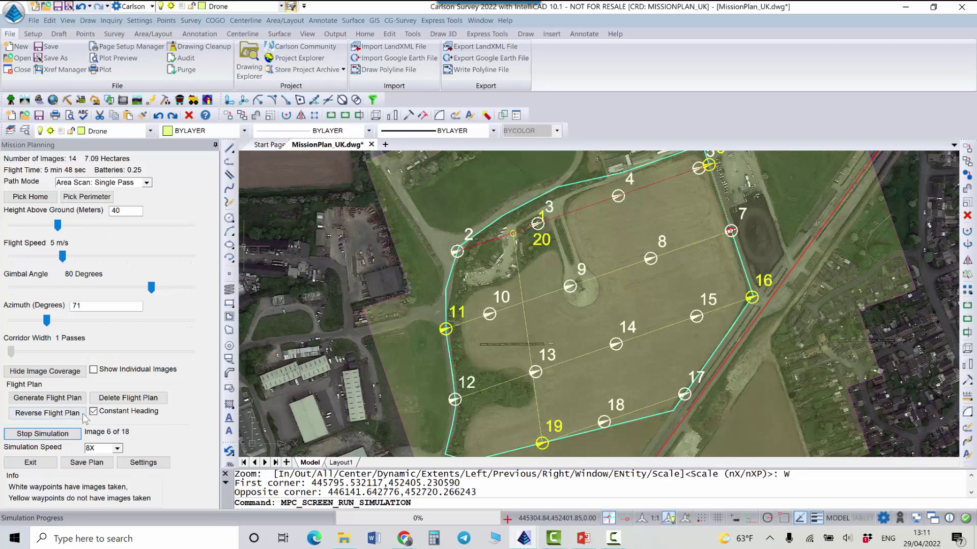
left_click(51, 434)
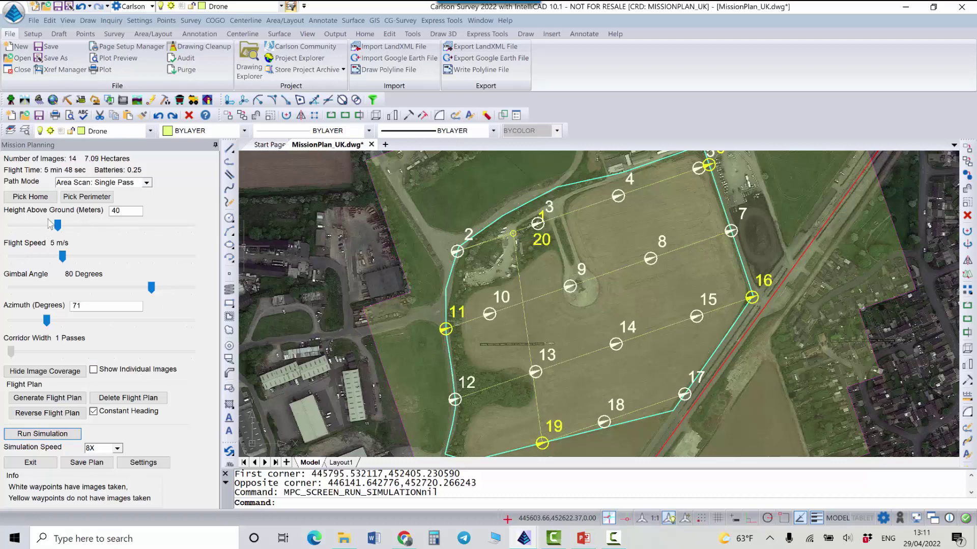
Bring up the Mission Planning settings and shift the dialog around to reveal the waypoints
left_click(144, 463)
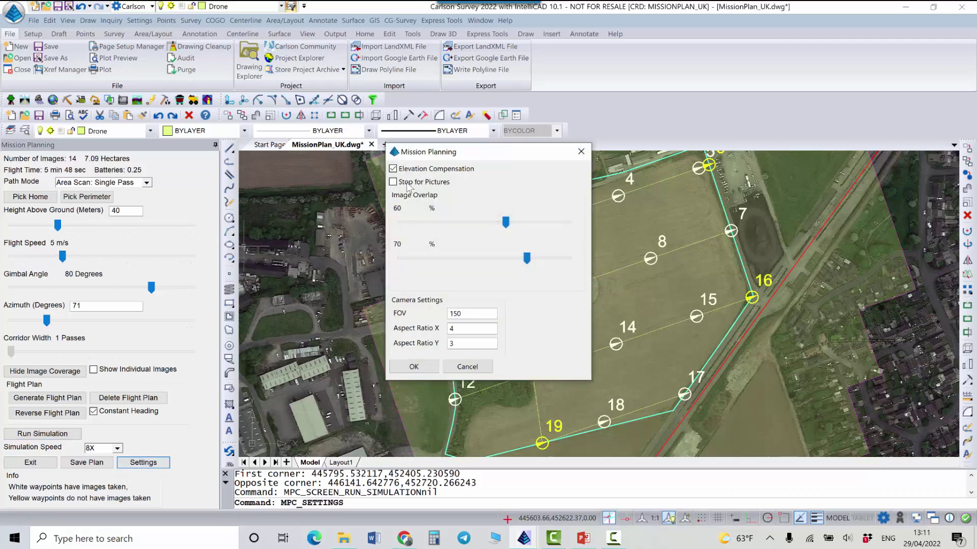
left_click_drag(432, 158, 528, 152)
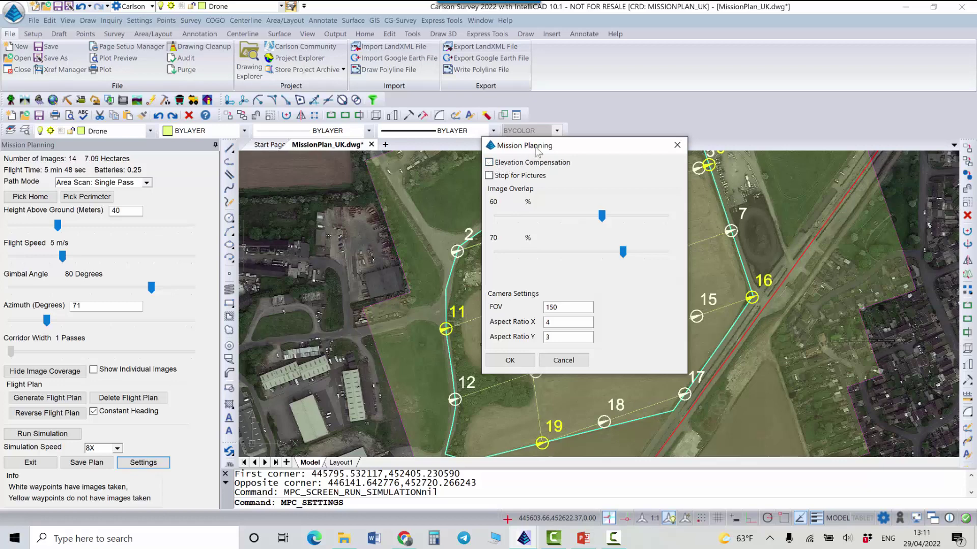
left_click_drag(537, 151, 652, 167)
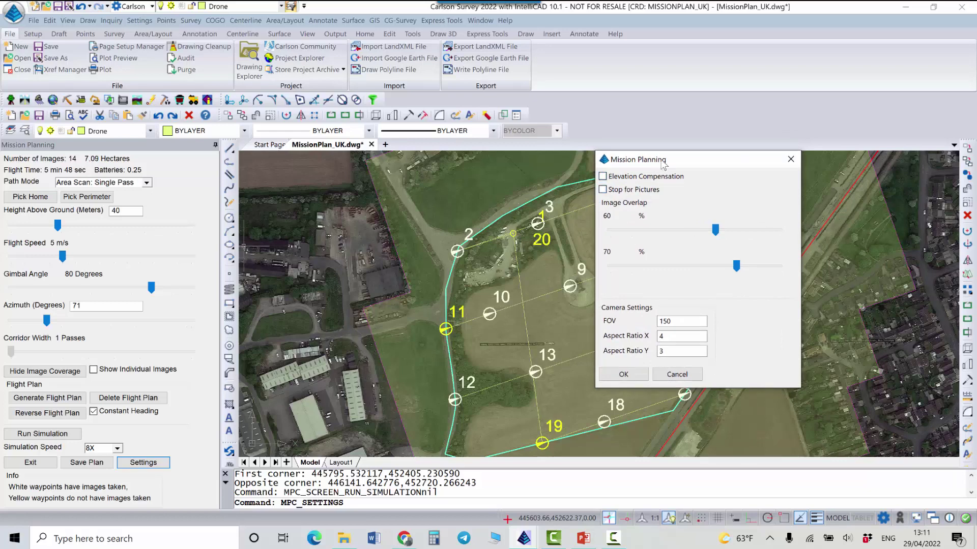
left_click_drag(656, 160, 211, 64)
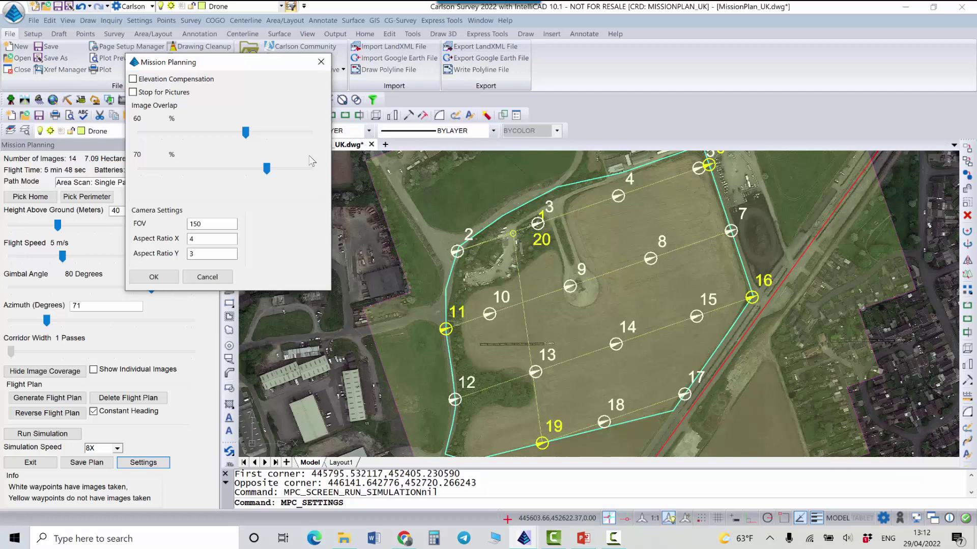
left_click_drag(238, 62, 388, 35)
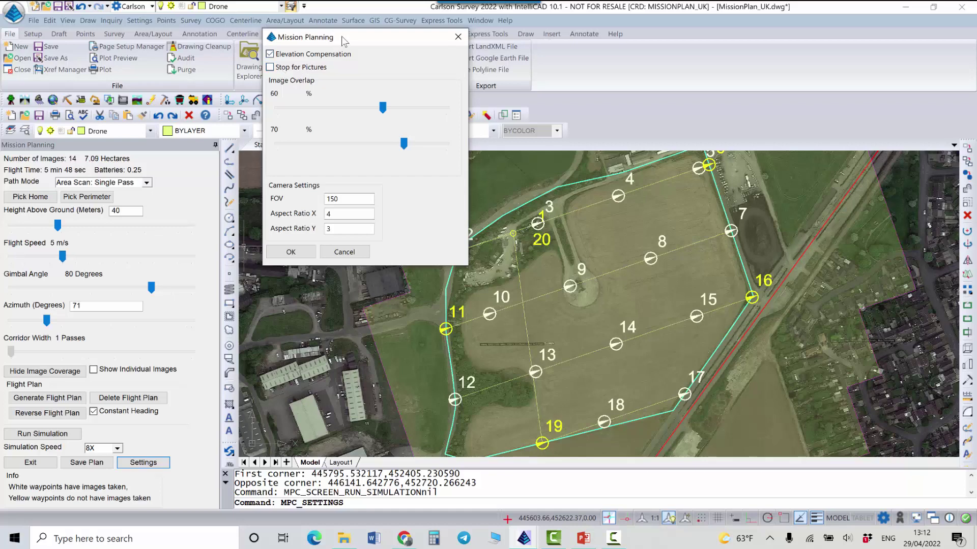
left_click_drag(343, 41, 402, 108)
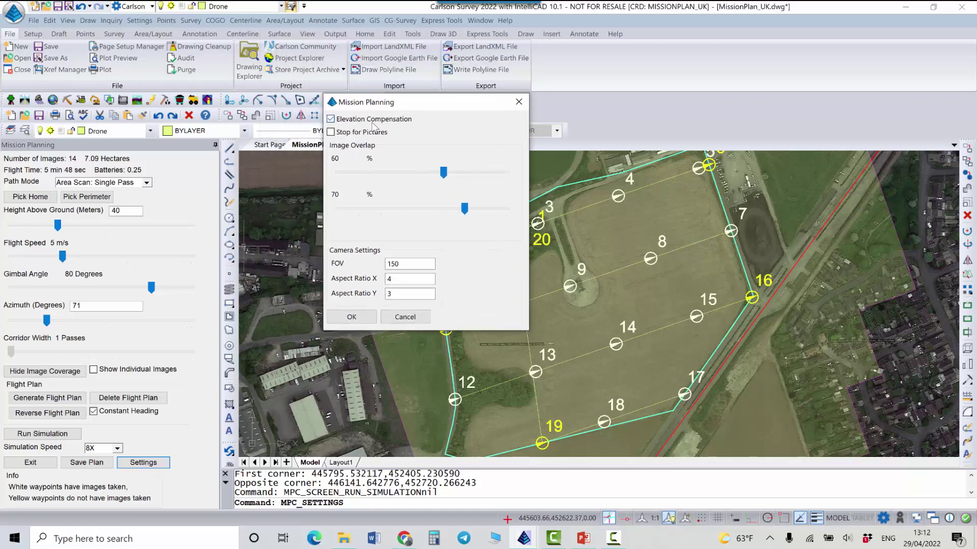
Turn on Stop for Pictures and apply the settings to recalculate the plan
left_click(348, 133)
left_click_drag(379, 104, 259, 71)
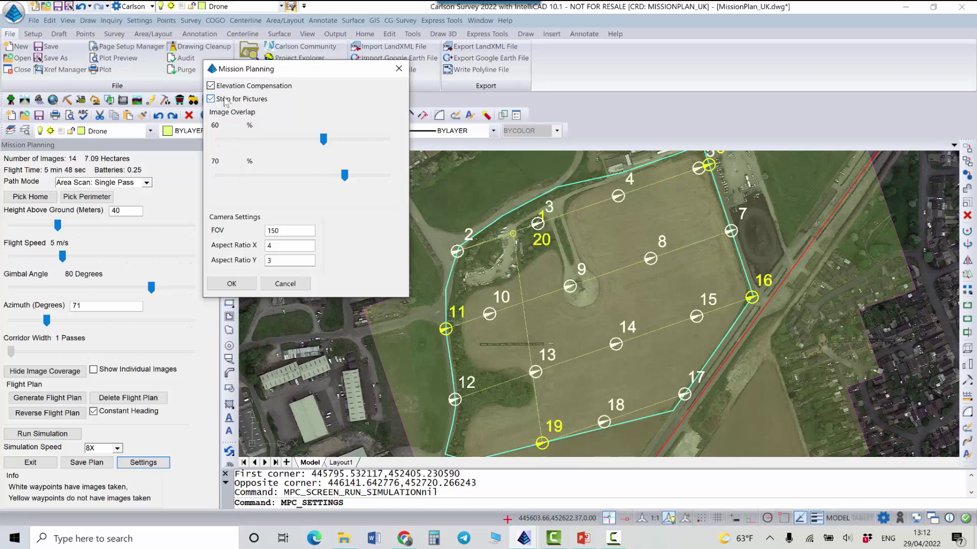
left_click(232, 283)
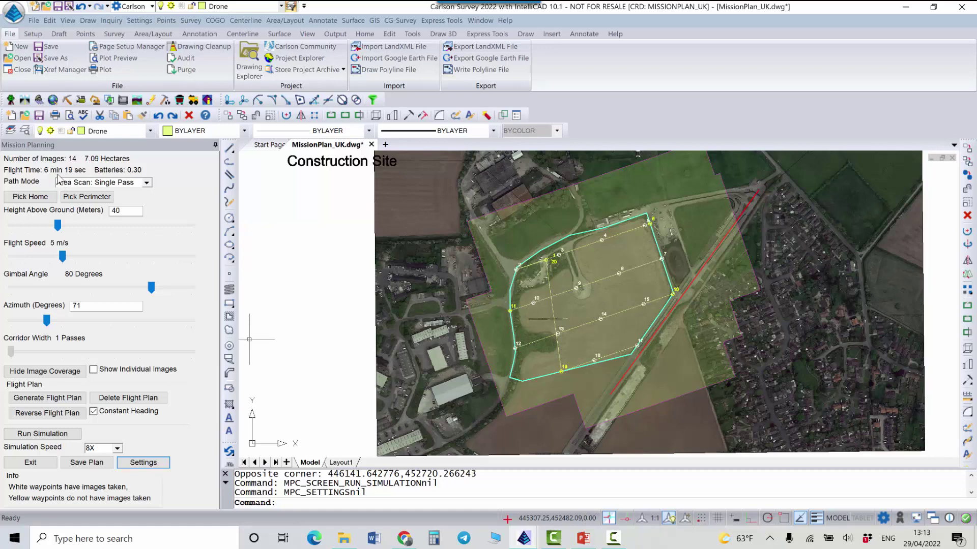
Reopen Mission Planning settings, confirm the FOV value of 150, and accept them
left_click(154, 462)
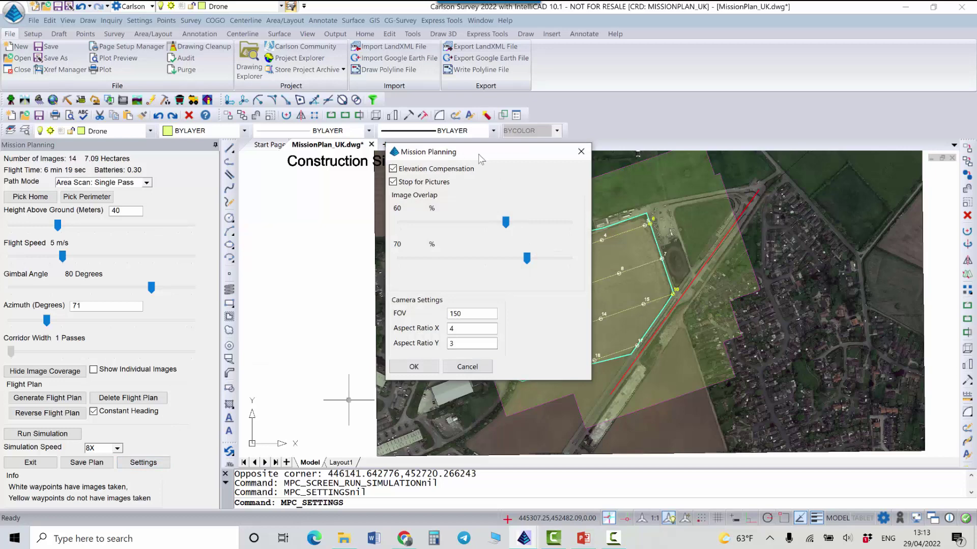
left_click_drag(478, 155, 429, 142)
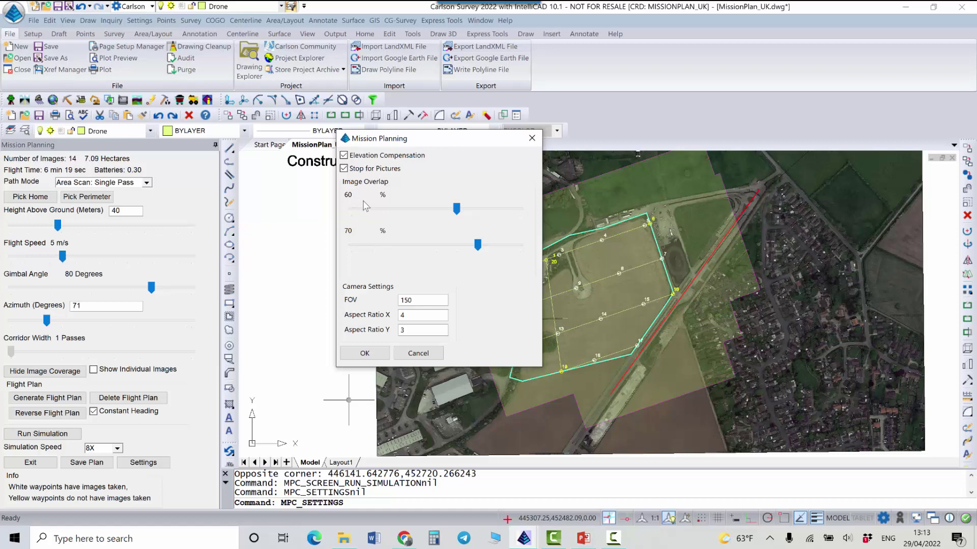
left_click_drag(433, 146, 384, 133)
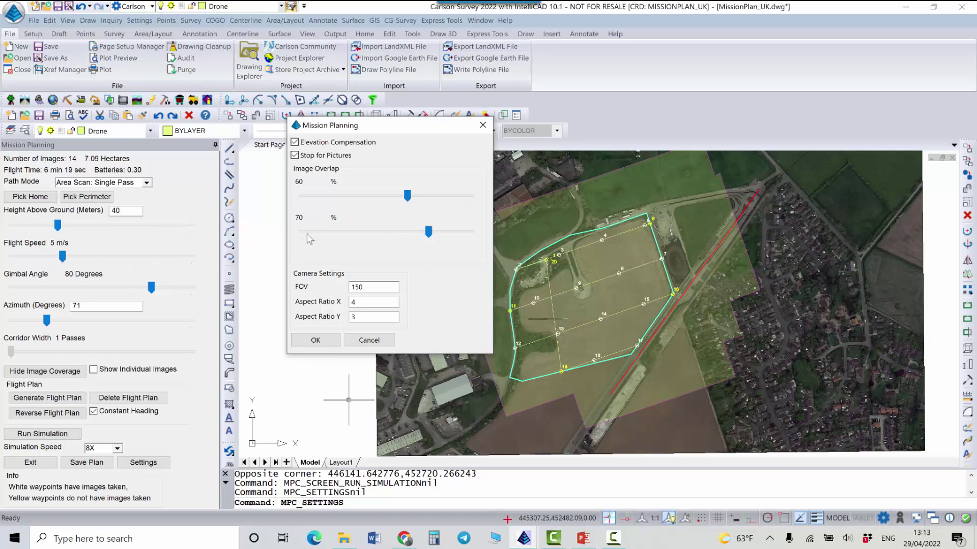
double_click(376, 286)
left_click_drag(391, 126, 415, 103)
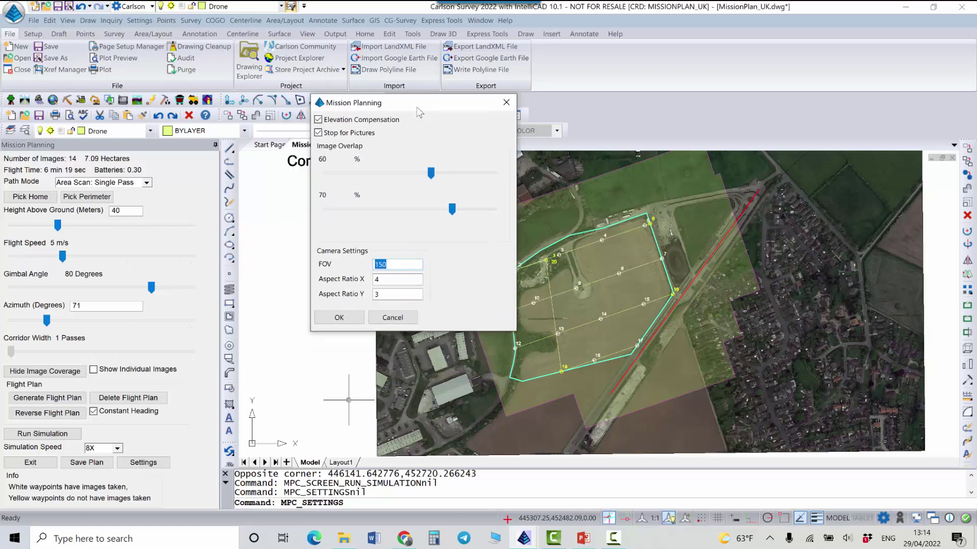
left_click(340, 317)
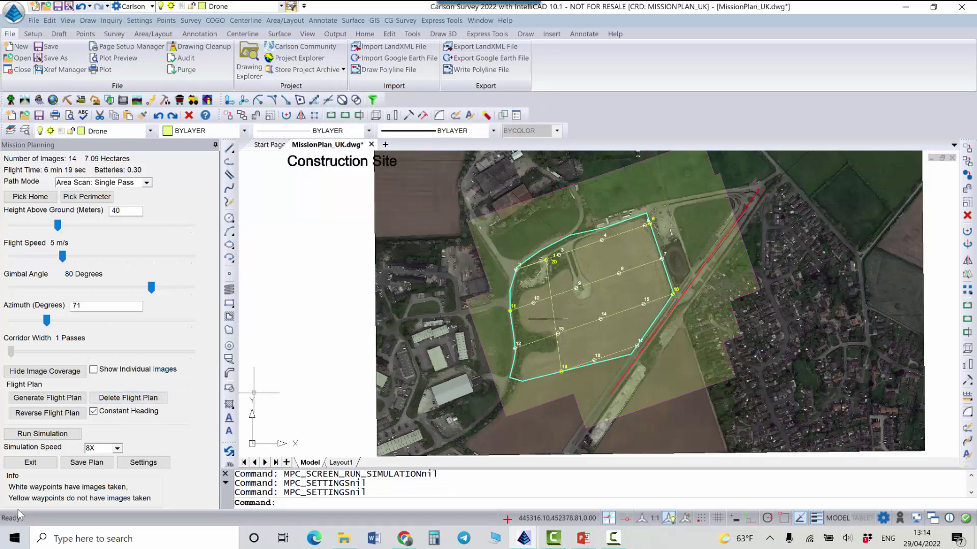
Save the mission over Mission_UK.plan, confirm the replacement, and open Windows search
left_click(87, 463)
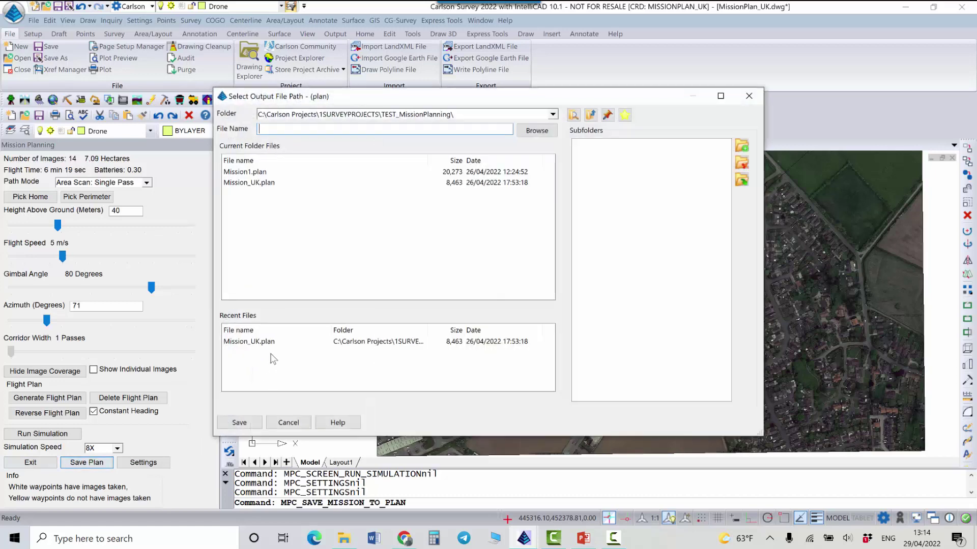
left_click(257, 183)
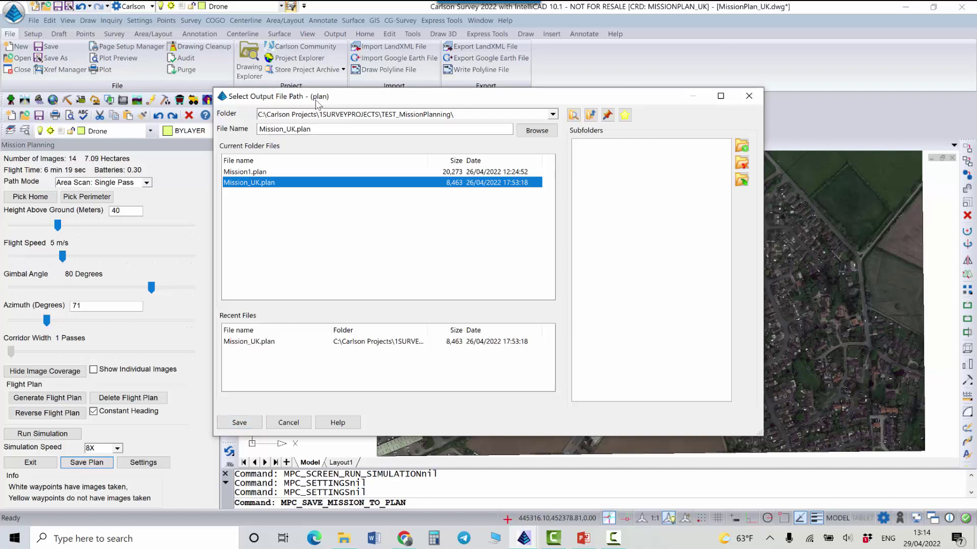
left_click(239, 423)
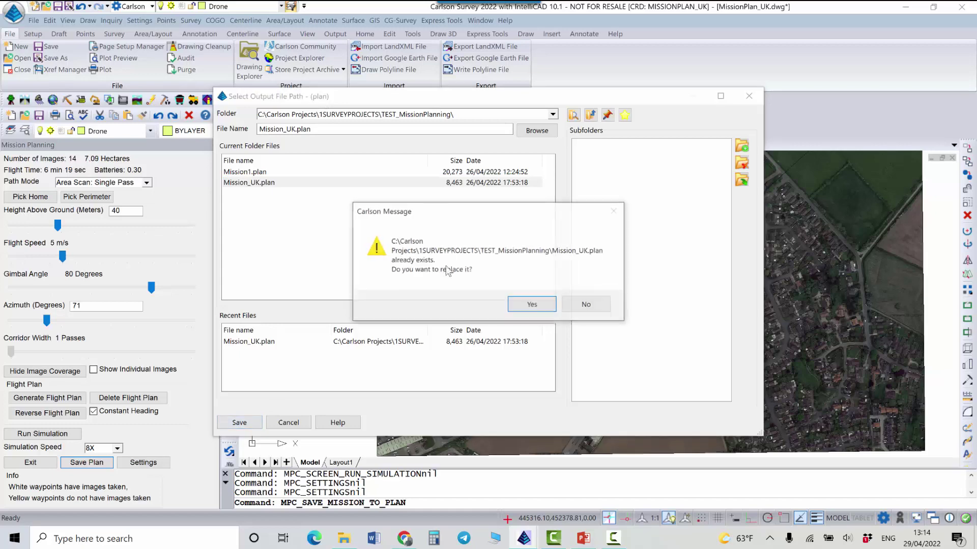
left_click(532, 304)
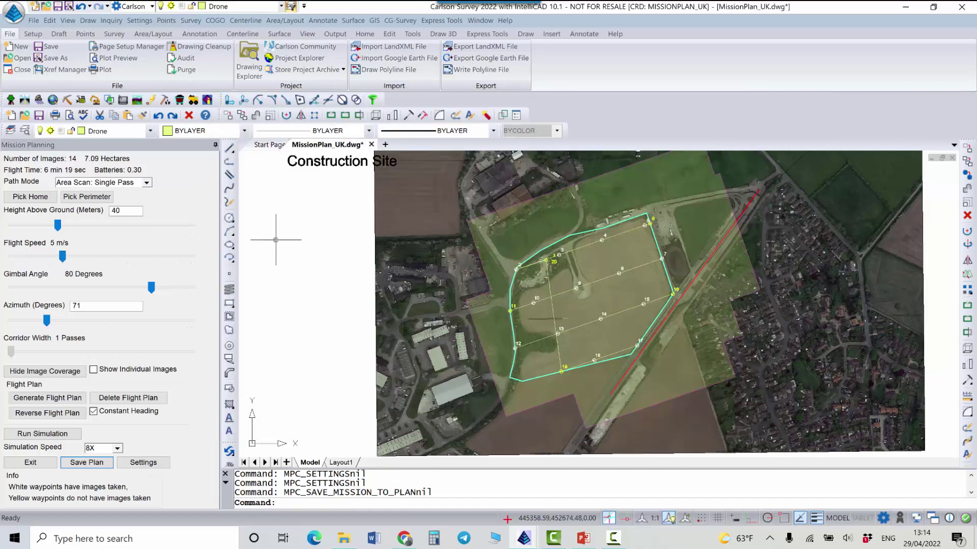
left_click(164, 539)
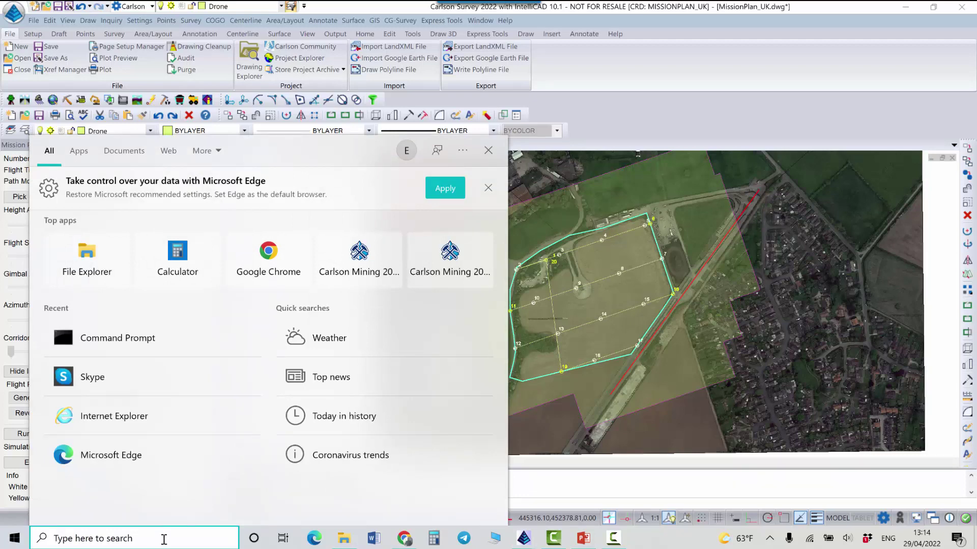
Launch QGroundControl from Start search and dismiss the new-version notice
type("q")
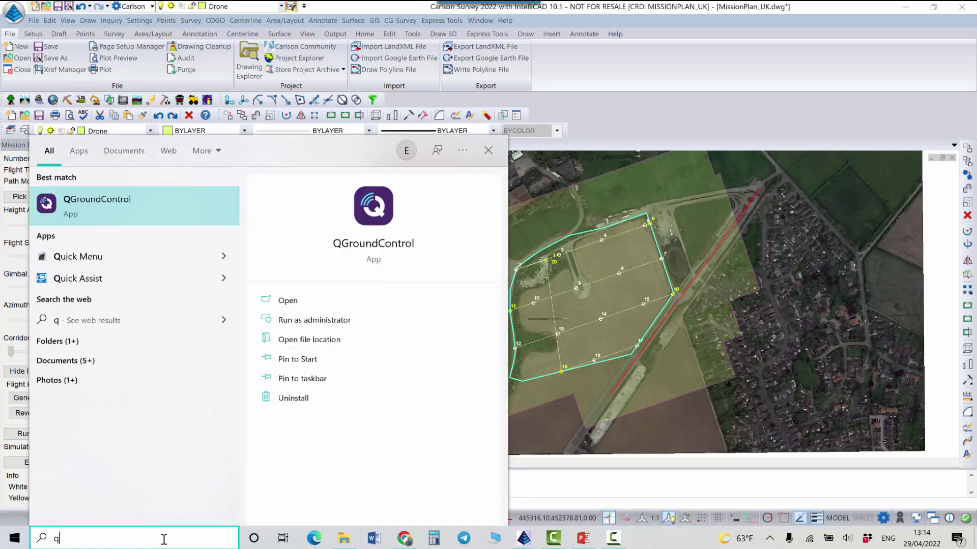
left_click(108, 206)
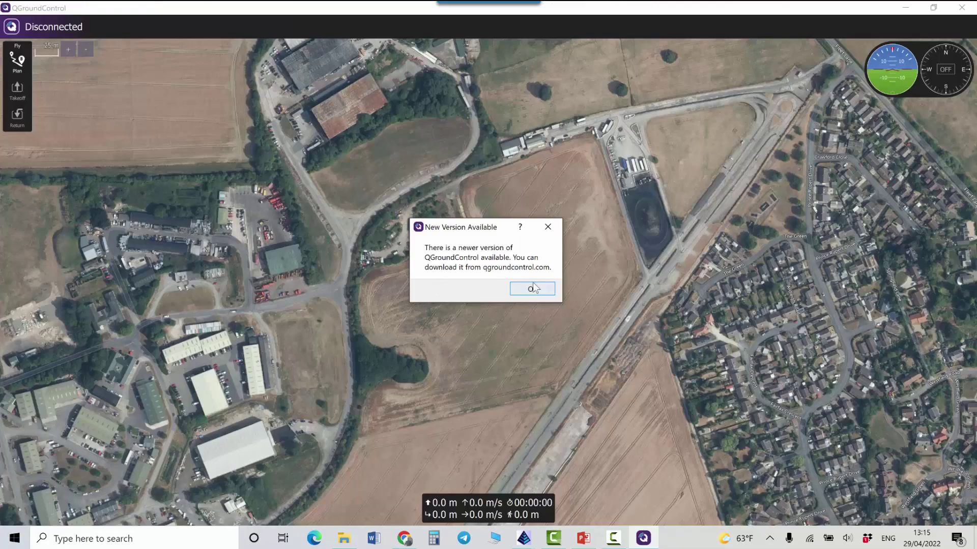
left_click(530, 288)
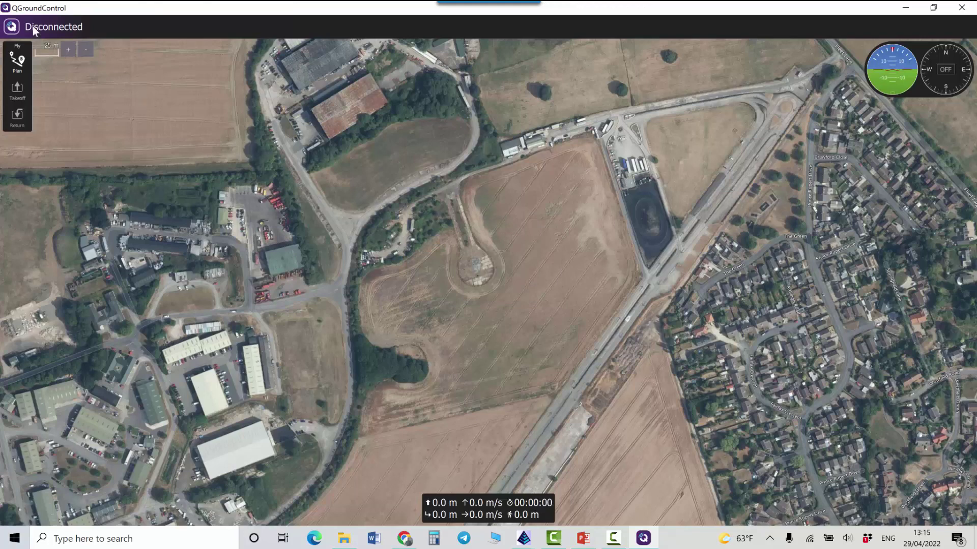
In Plan view, load the newest construction-site .plan file and inspect waypoint 27
left_click(21, 62)
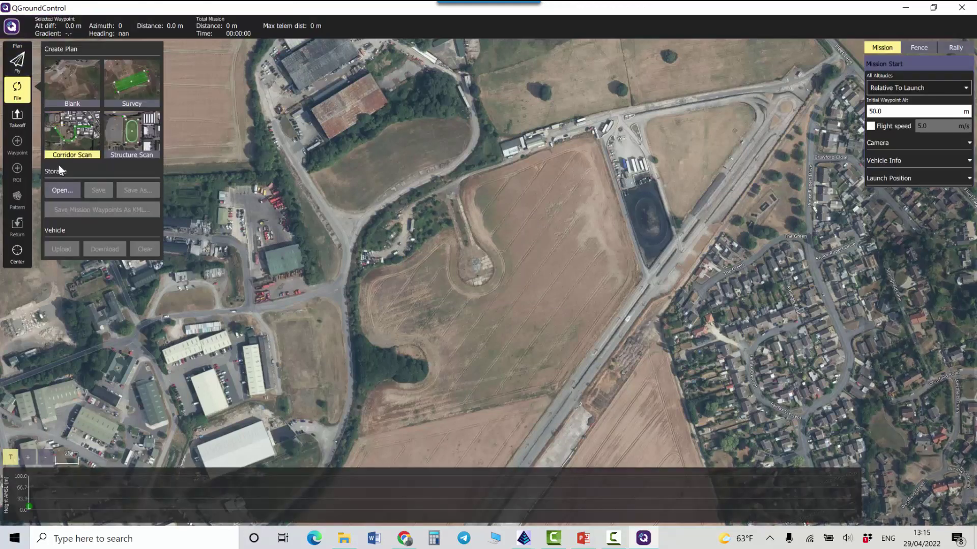
left_click(217, 252)
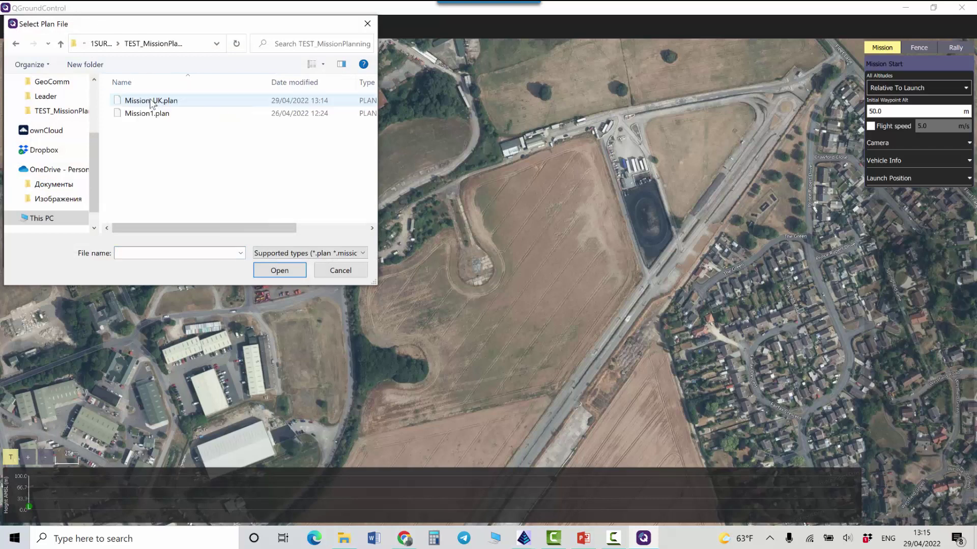
double_click(146, 97)
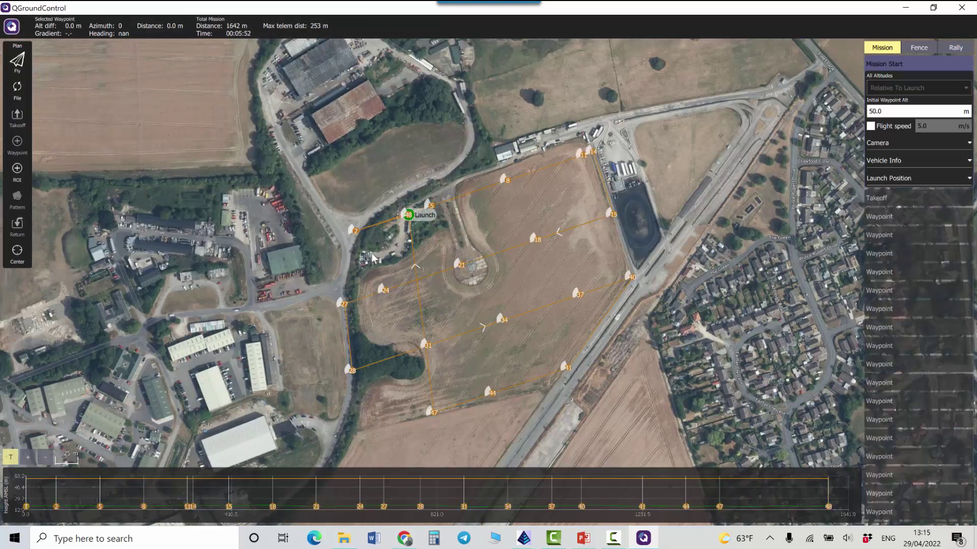
scroll(441, 236, "up", 1)
left_click(341, 303)
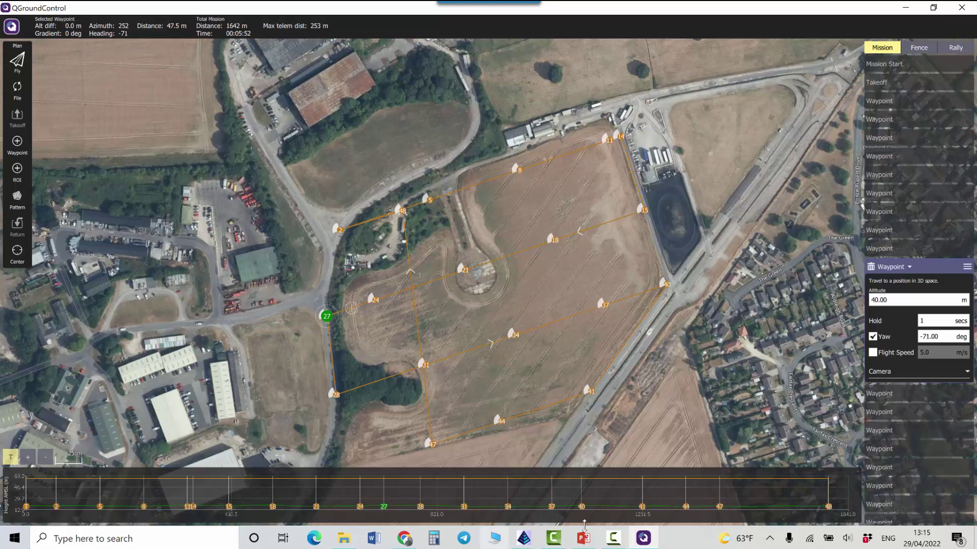
Back in MissionPlan_UK, switch Path Mode to Structures Scan (29 images, 11 min 38 sec)
left_click(524, 538)
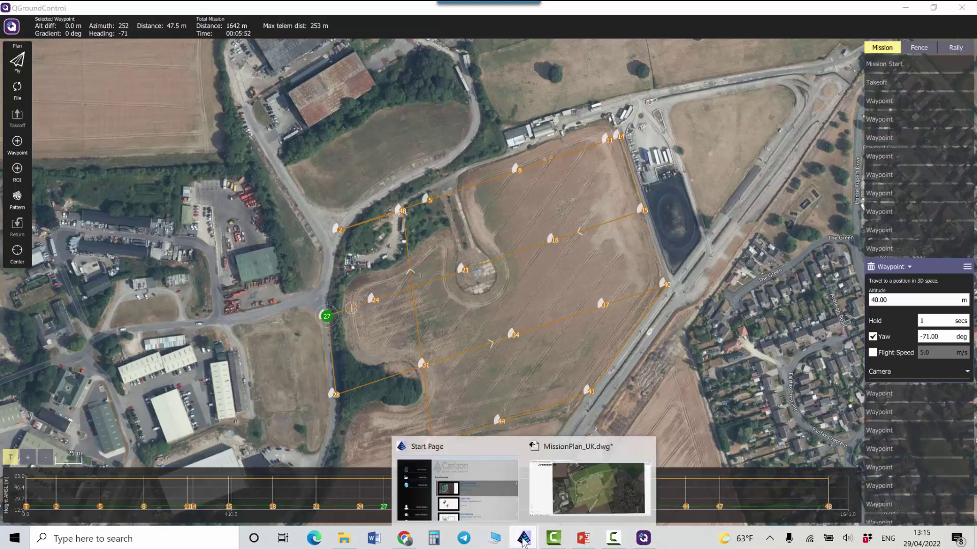
left_click(593, 481)
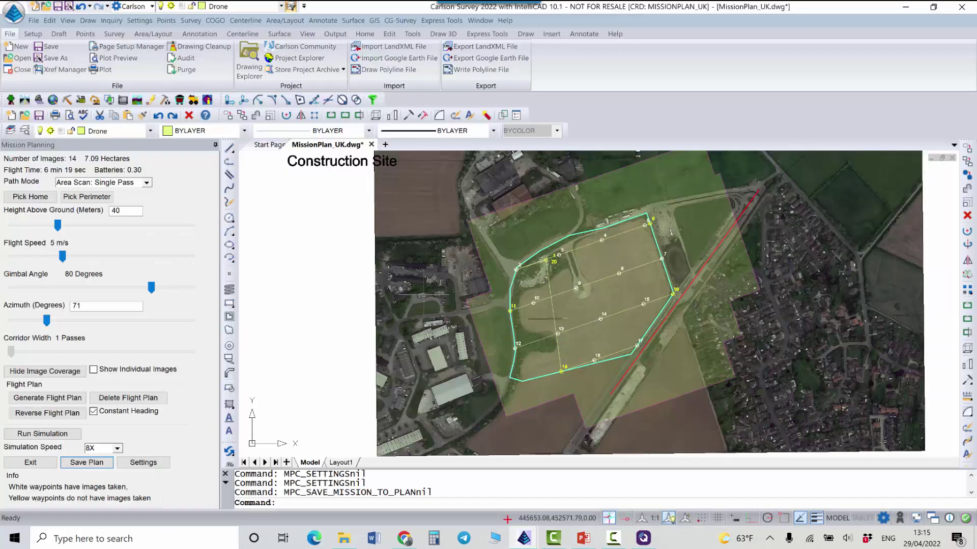
scroll(496, 326, "down", 3)
scroll(557, 259, "up", 2)
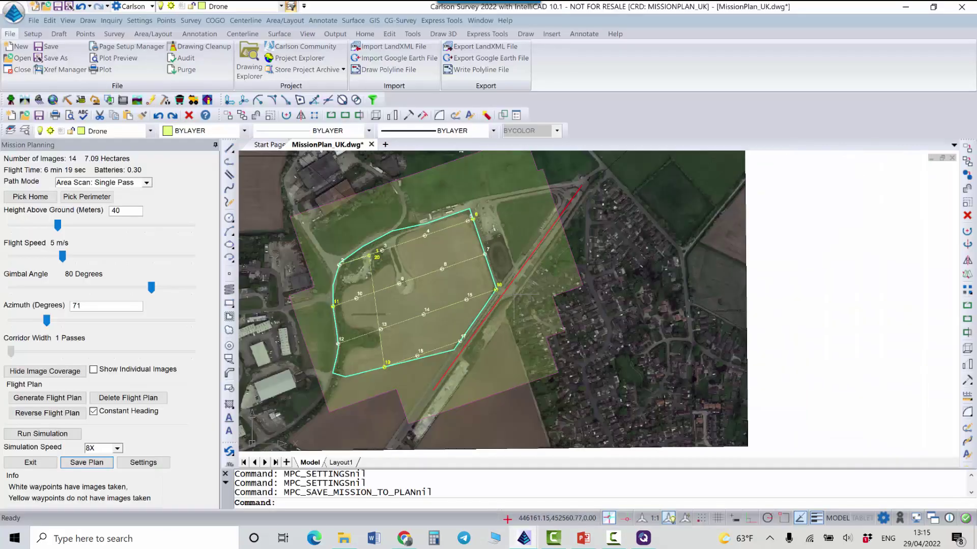
left_click(113, 186)
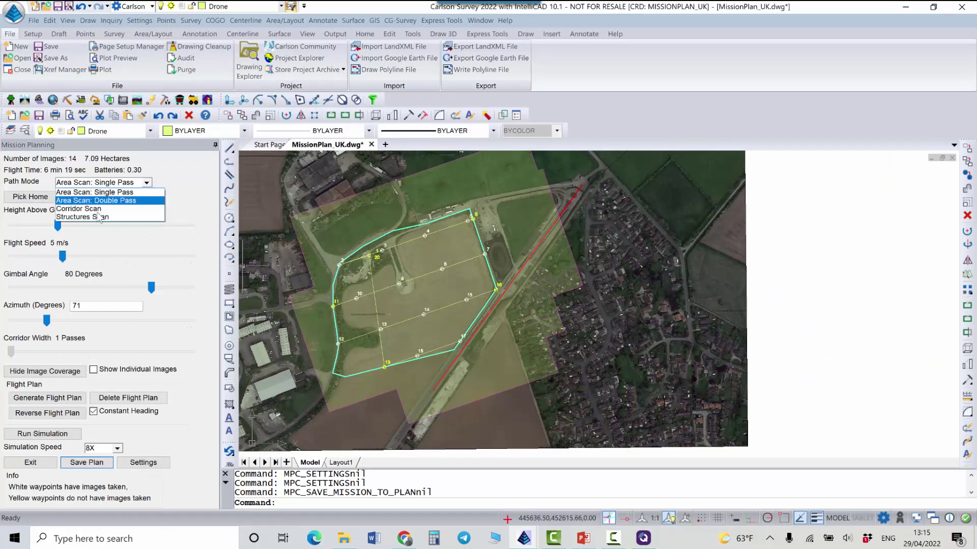
left_click(82, 218)
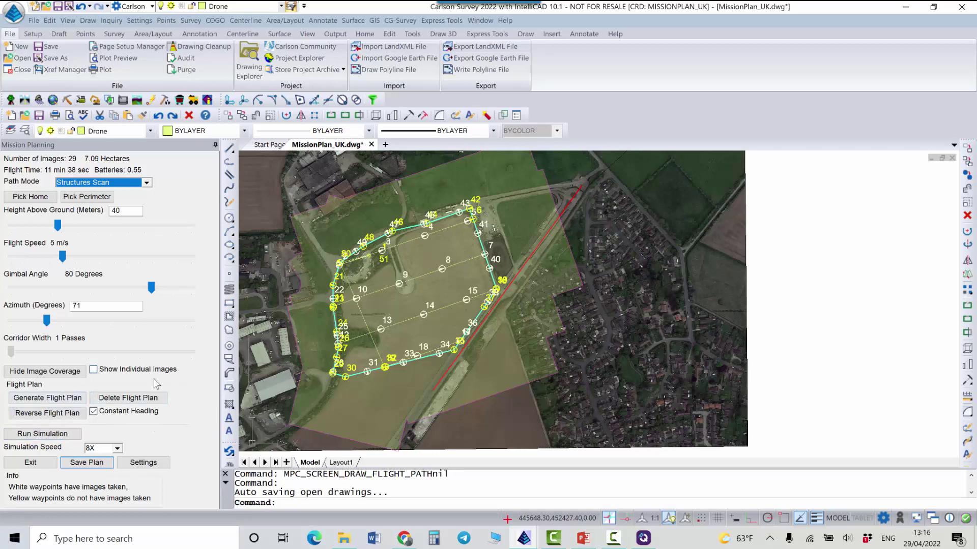
Delete the current flight plan and set Path Mode to Corridor Scan
left_click(128, 398)
left_click(147, 182)
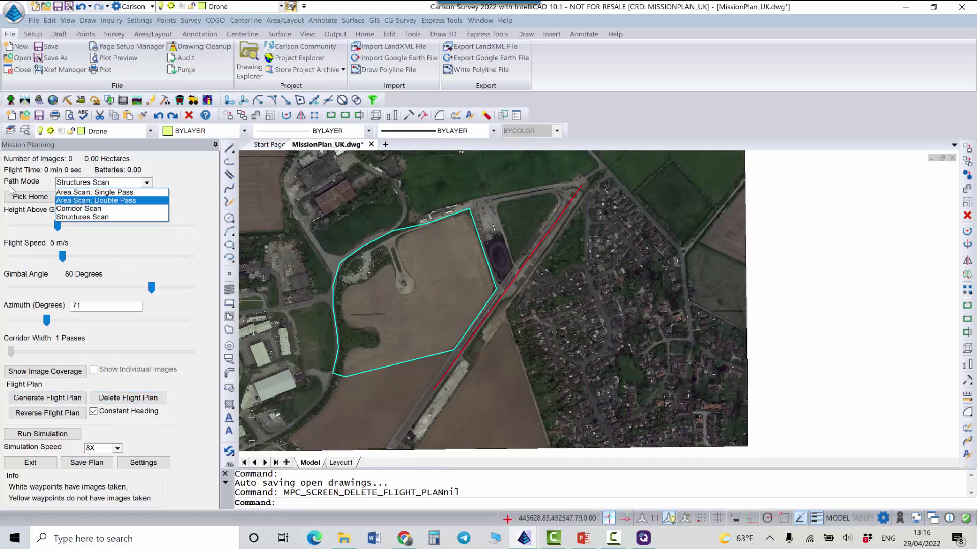
left_click(73, 211)
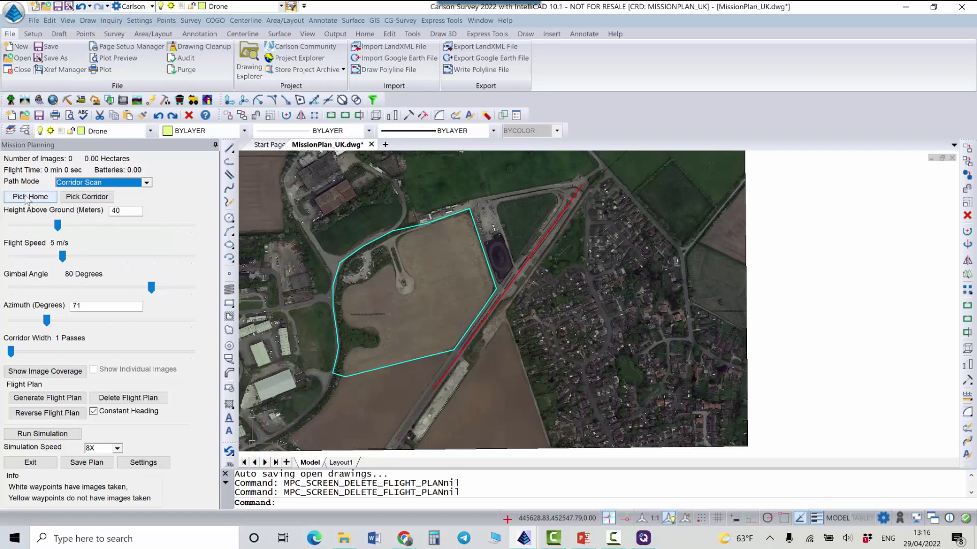
Use the red road polyline as the corridor and place the home point beside the road
left_click(86, 197)
left_click(576, 196)
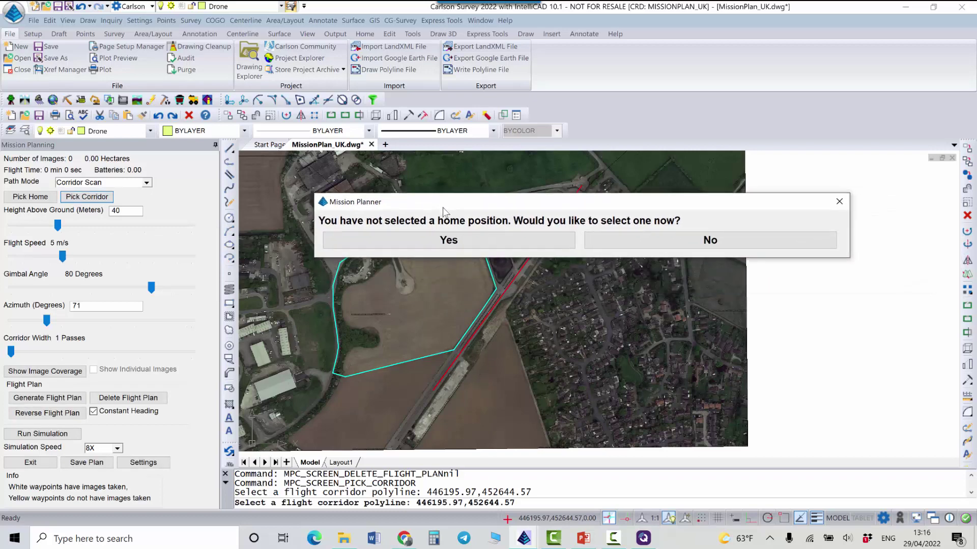
left_click(484, 239)
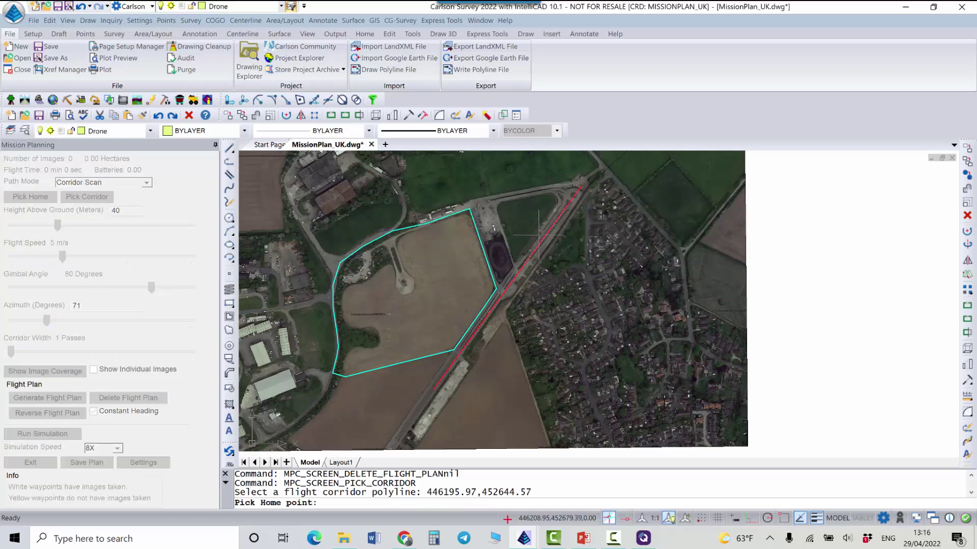
scroll(539, 236, "up", 6)
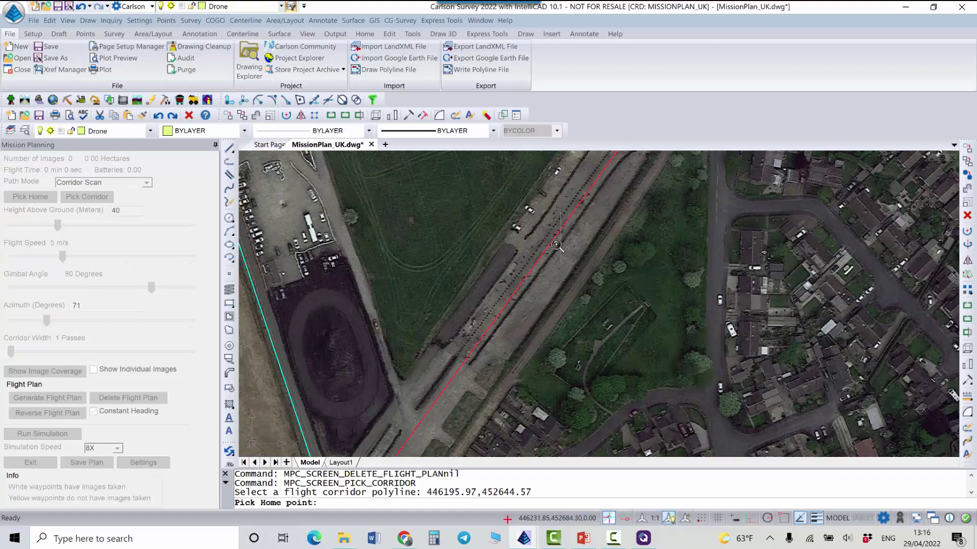
scroll(557, 245, "down", 2)
scroll(539, 242, "up", 4)
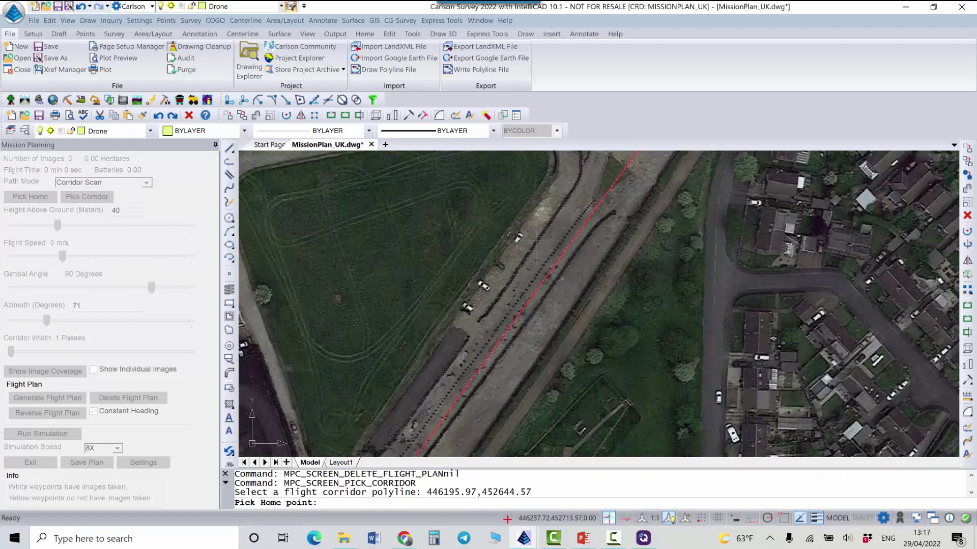
left_click(509, 251)
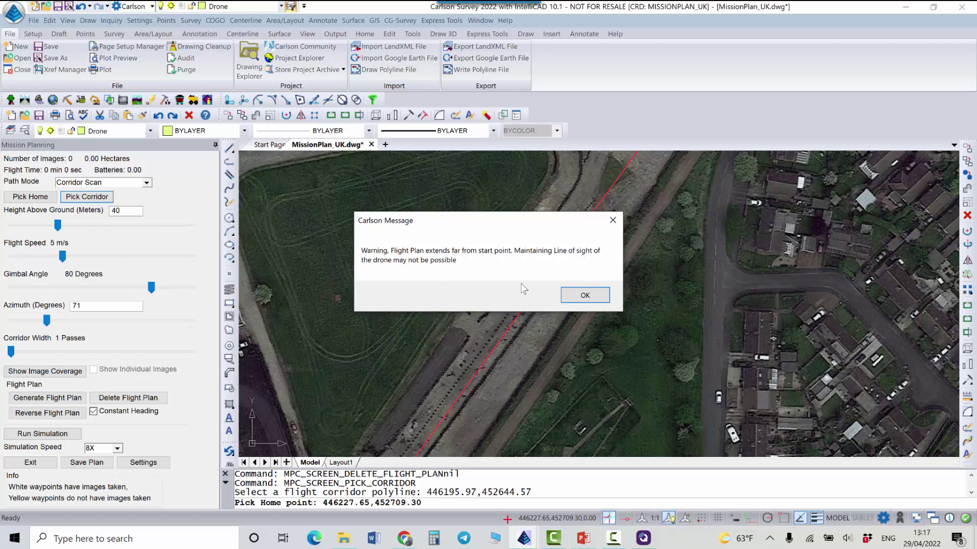
Acknowledge the line-of-sight warning and lower Height Above Ground to 30 m
left_click(582, 295)
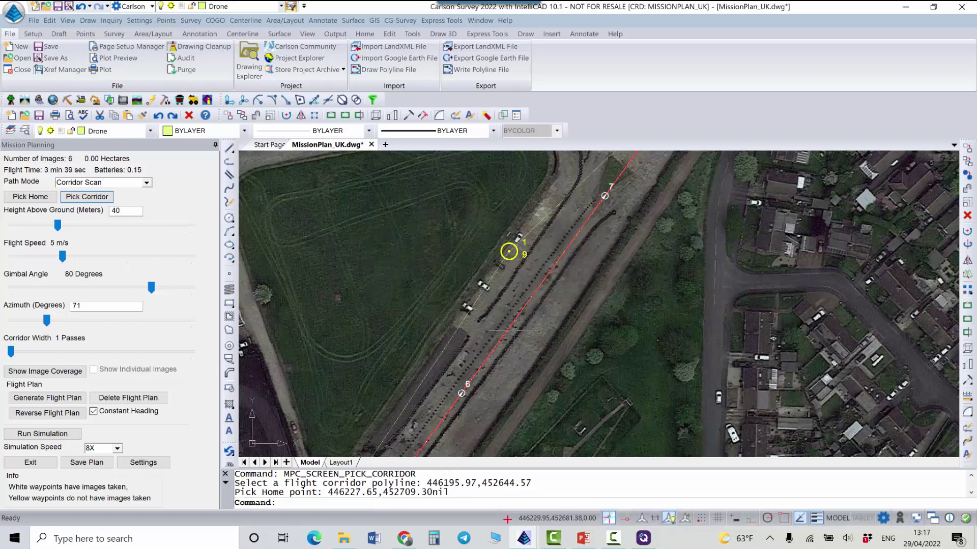
scroll(461, 363, "down", 8)
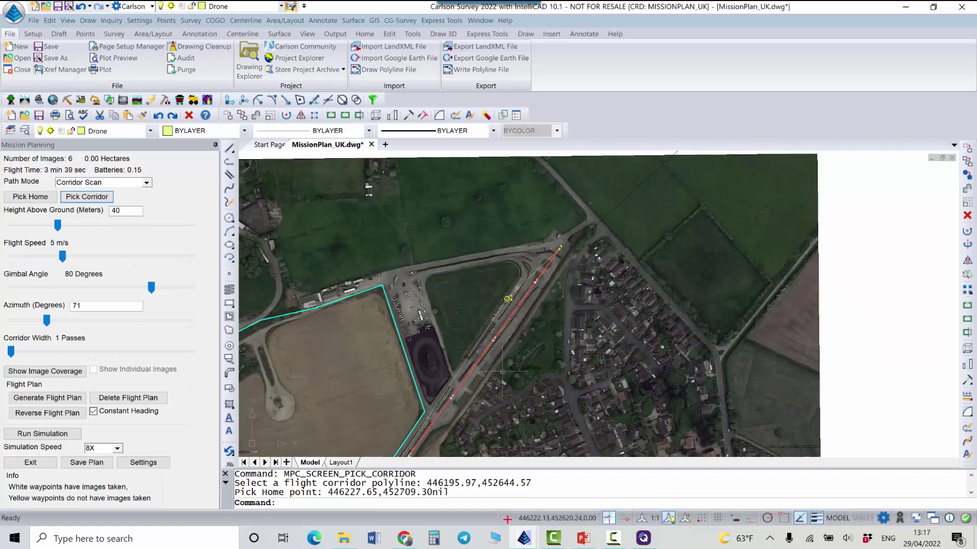
scroll(477, 409, "up", 2)
scroll(320, 311, "down", 2)
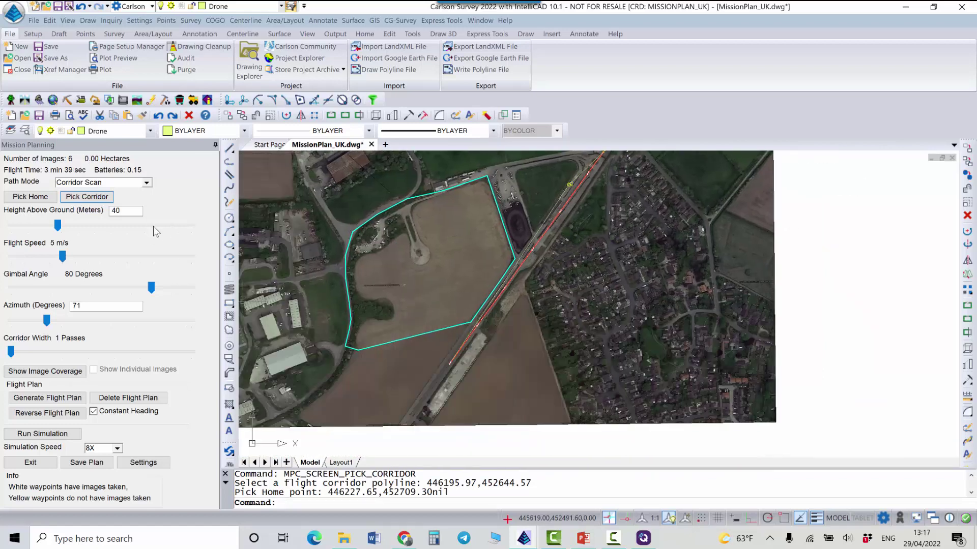
left_click_drag(58, 229, 42, 225)
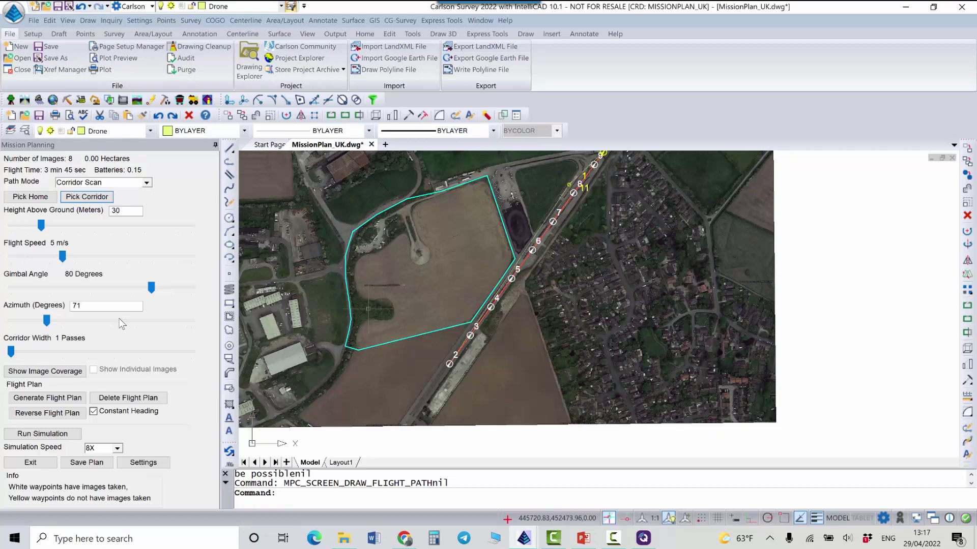
Widen the corridor to 3 passes and start the flight simulation
left_click_drag(15, 356, 36, 356)
scroll(512, 304, "up", 1)
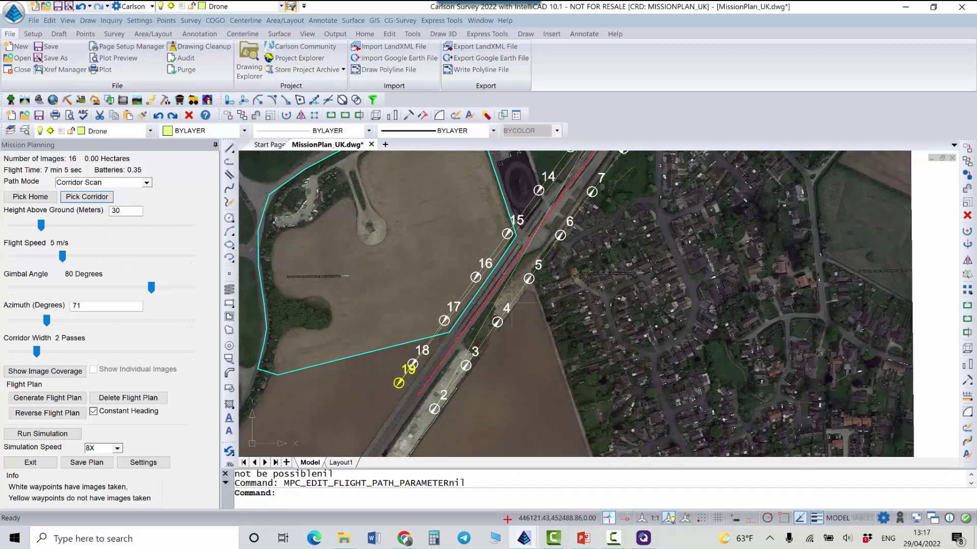
scroll(477, 286, "down", 2)
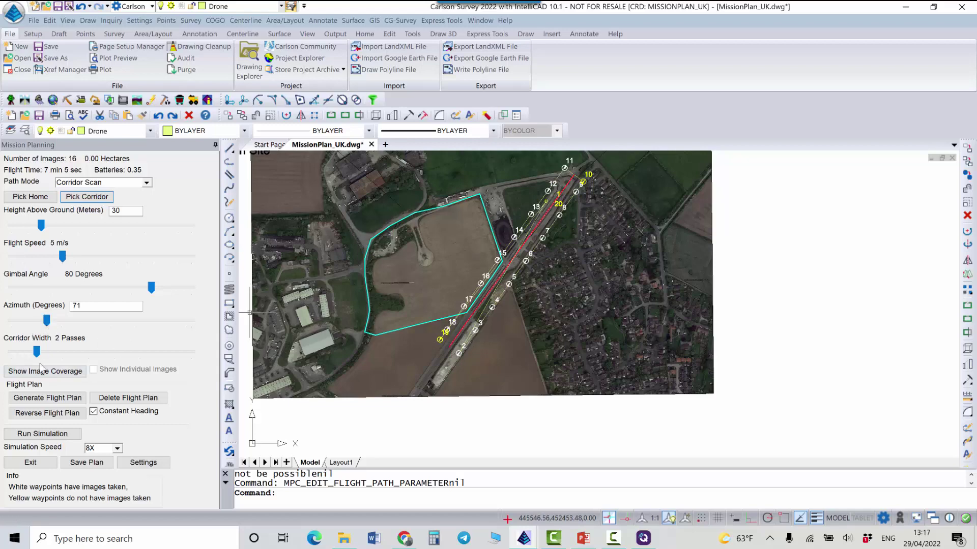
left_click_drag(45, 352, 61, 352)
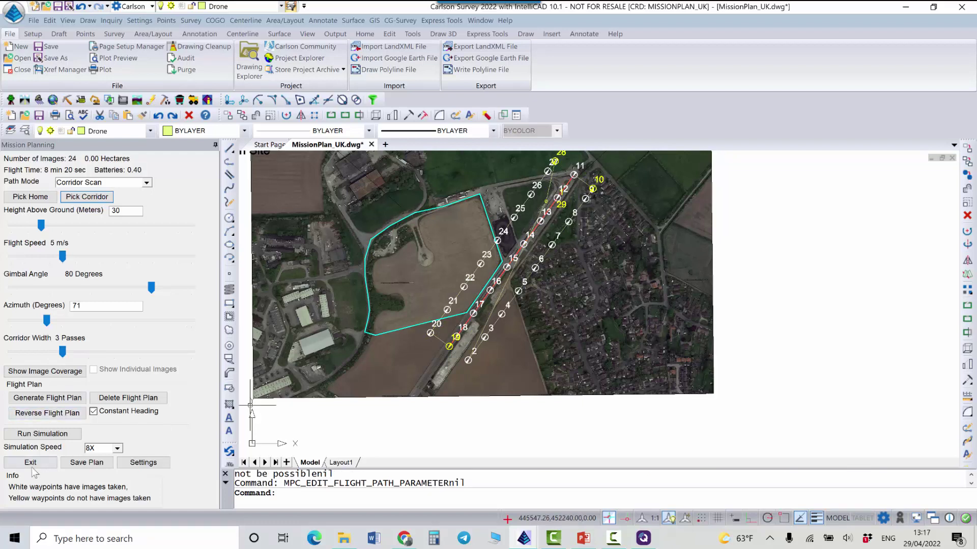
left_click(43, 436)
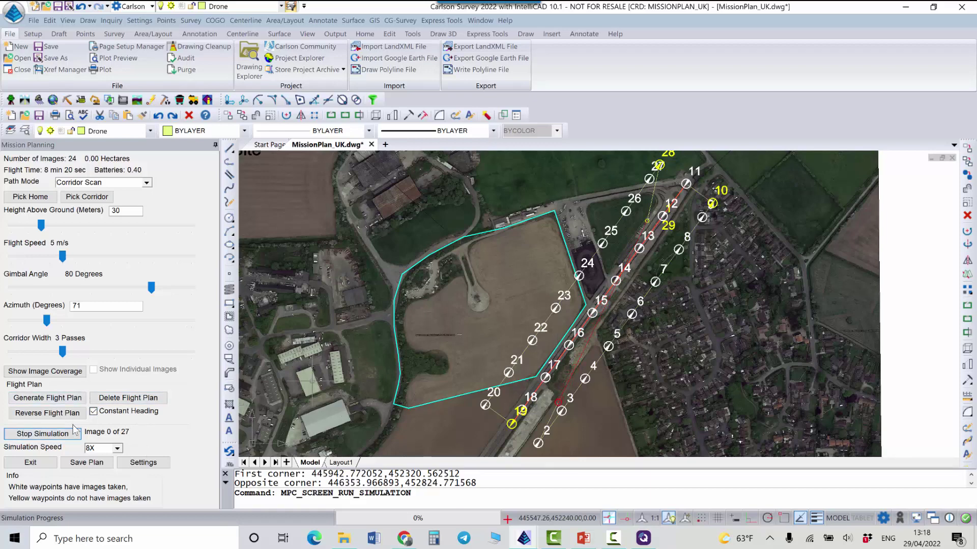
Stop the simulation and zoom out to frame the whole 3-pass road plan
left_click(43, 435)
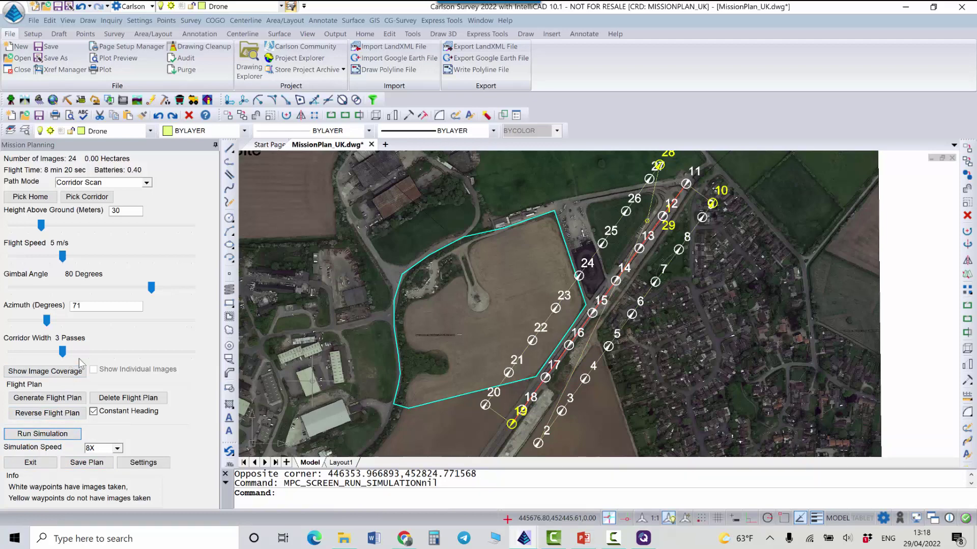
scroll(580, 291, "down", 3)
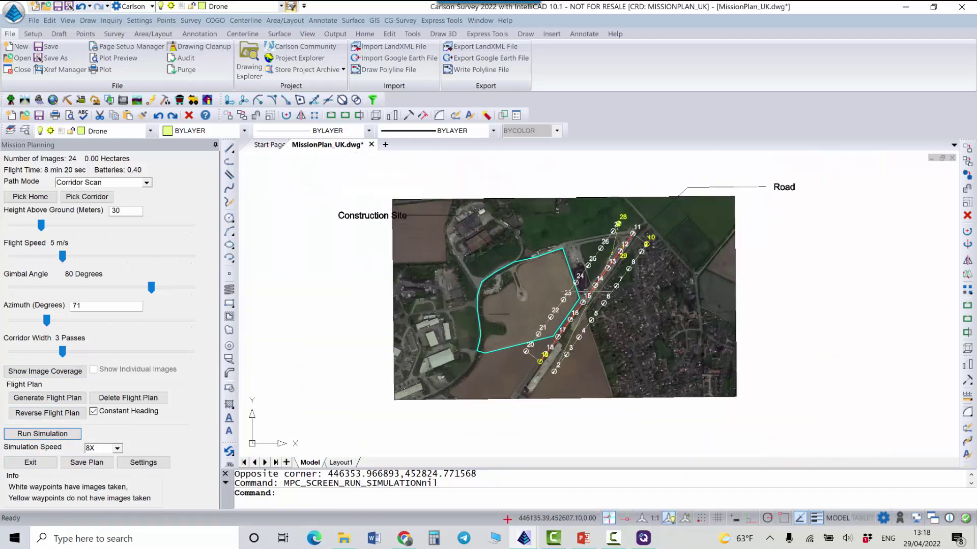
middle_click_drag(581, 273, 531, 262)
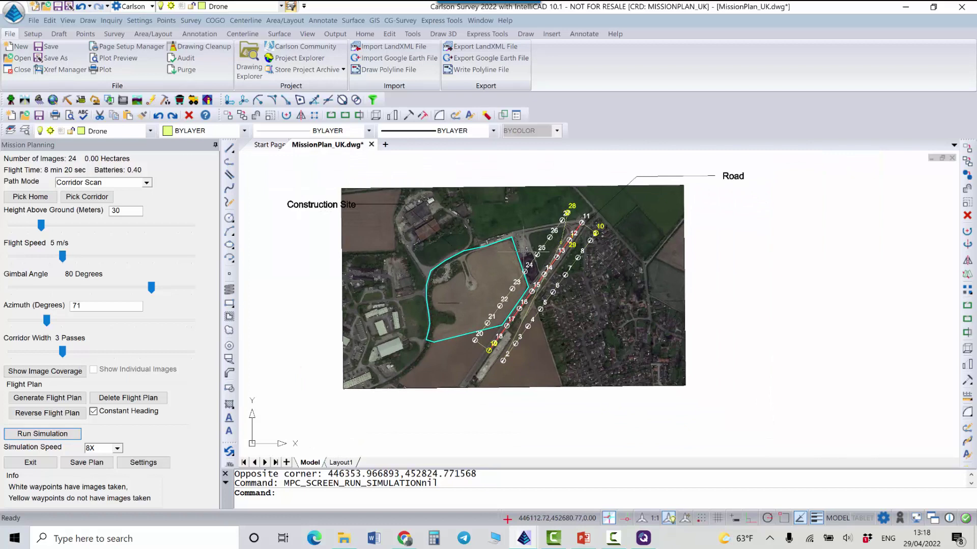